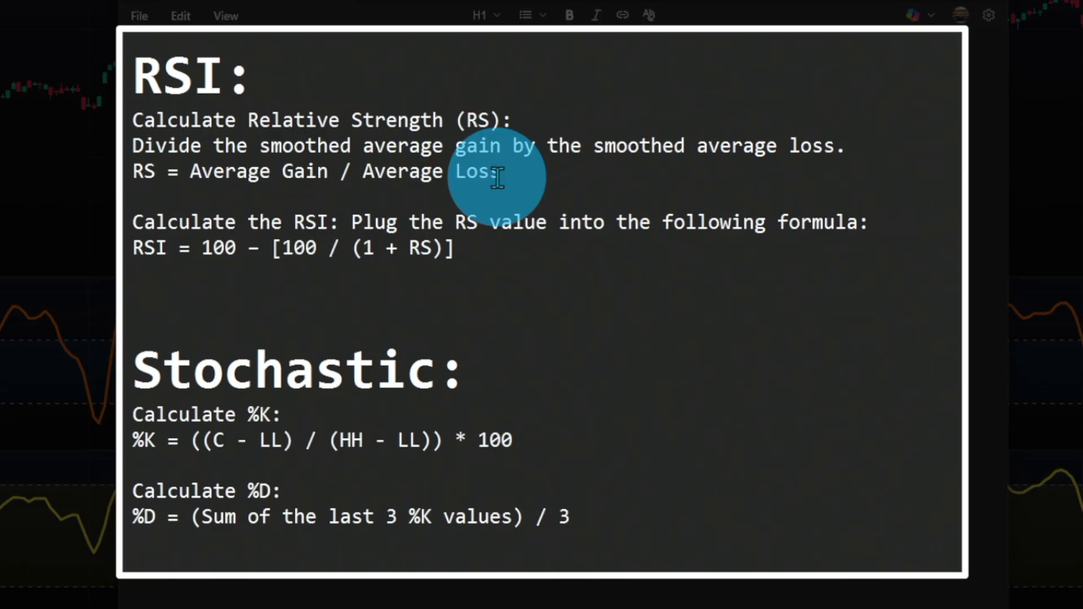
- Highlight the RSI formula and the stochastic %K and %D terms in the notes
left_click_drag(137, 247, 454, 248)
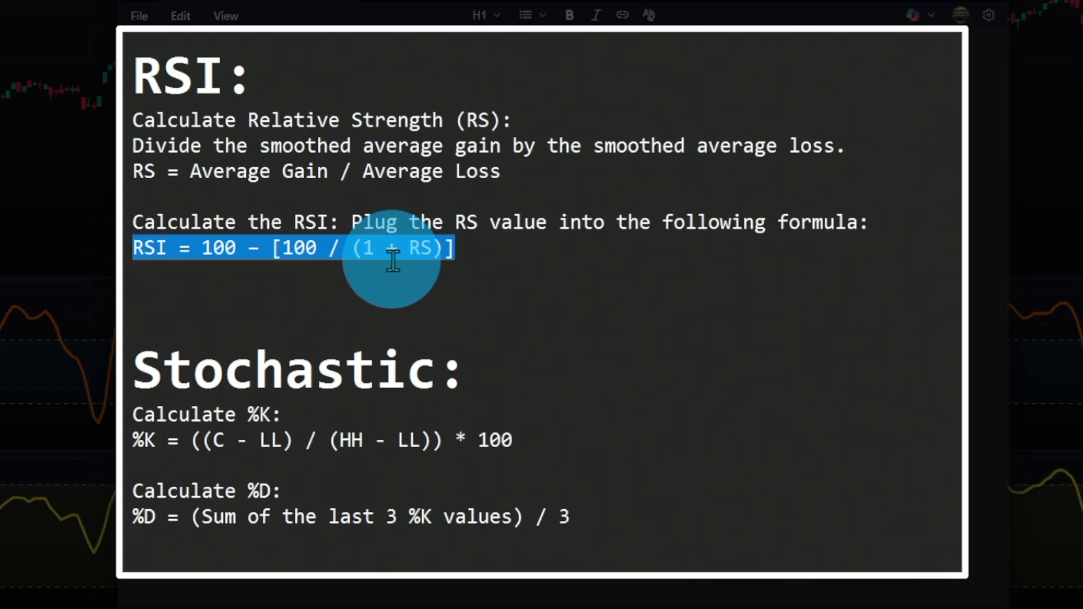
left_click(456, 248)
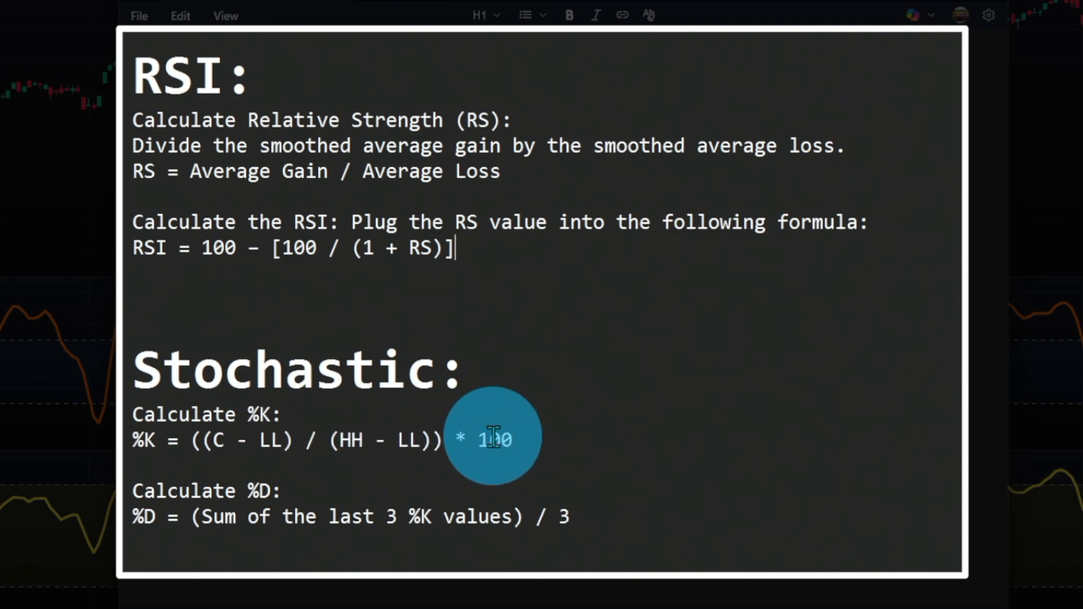
left_click_drag(156, 439, 138, 438)
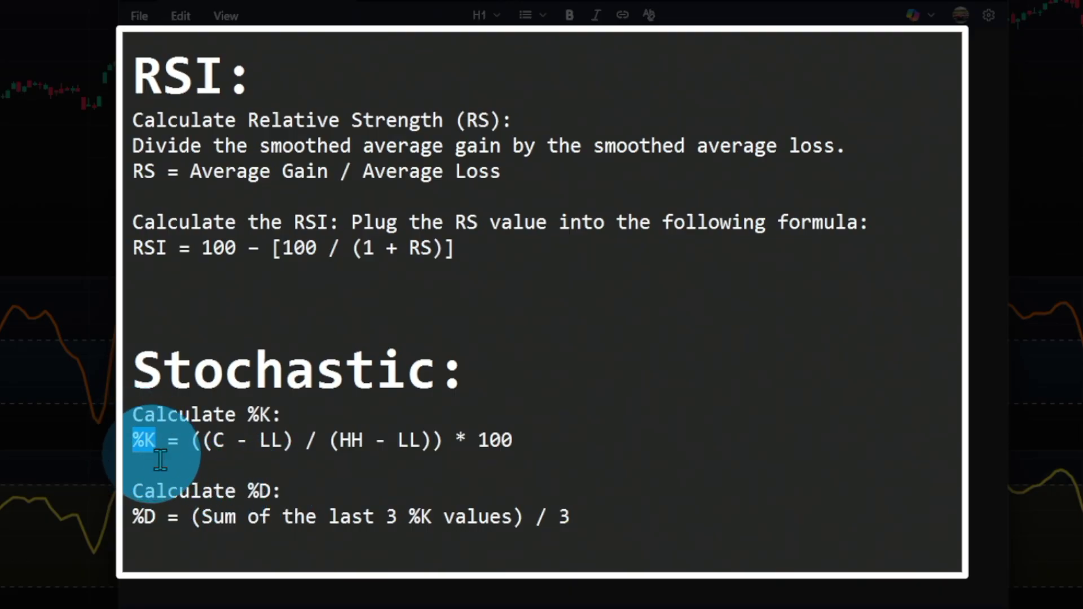
left_click_drag(155, 517, 132, 516)
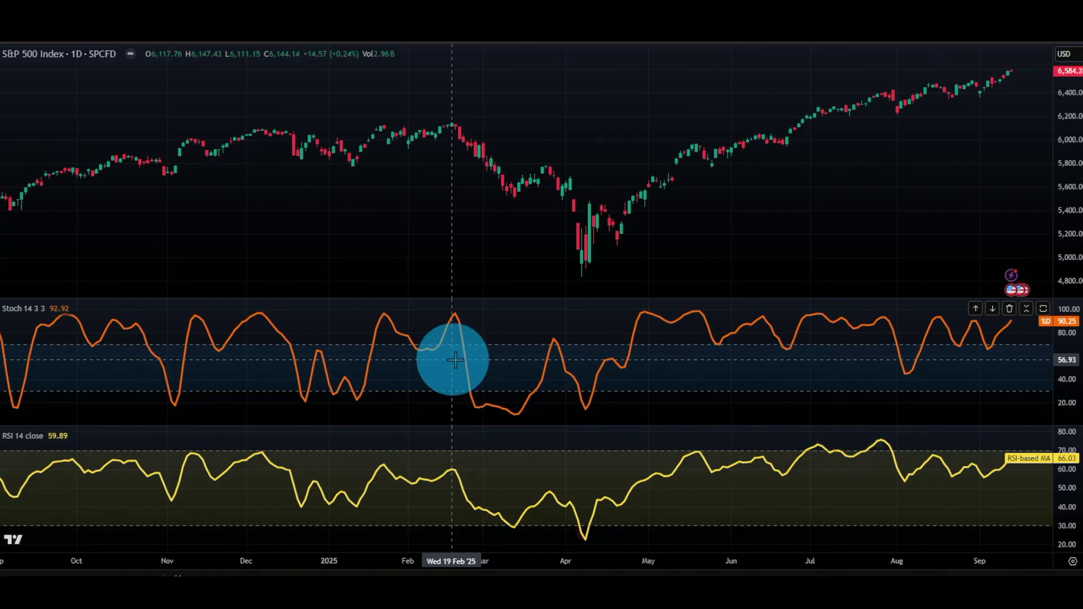
- In TradingView, set the %D Smoothing of the Stoch indicator on the S&P 500 chart to 1
double_click(468, 373)
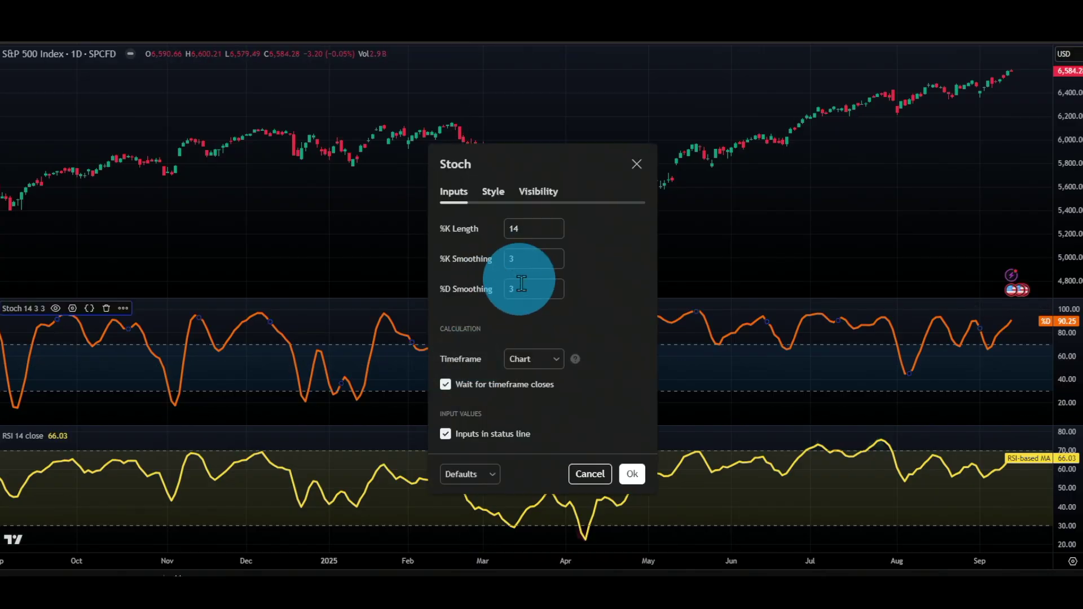
left_click(556, 294)
left_click(556, 294)
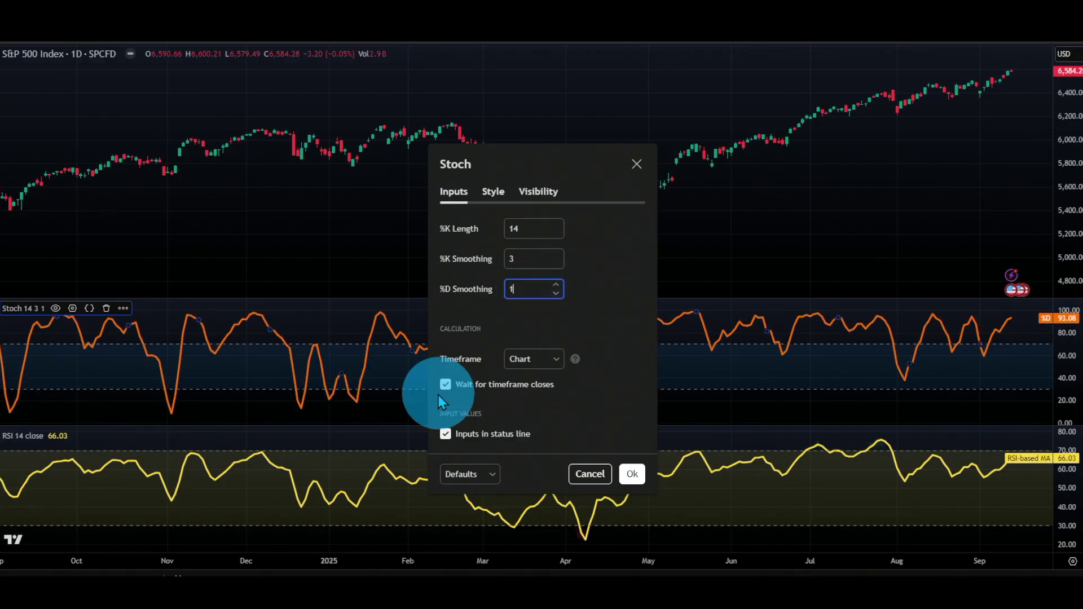
- Set the RSI indicator's smoothing length to 1 and accept the settings
double_click(384, 476)
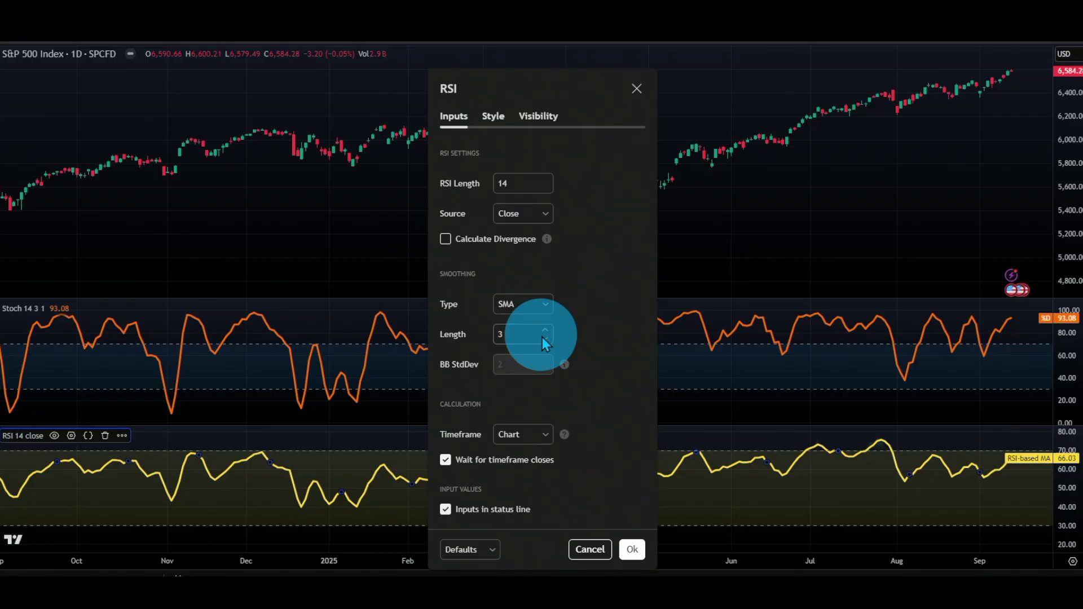
left_click(544, 339)
left_click(544, 338)
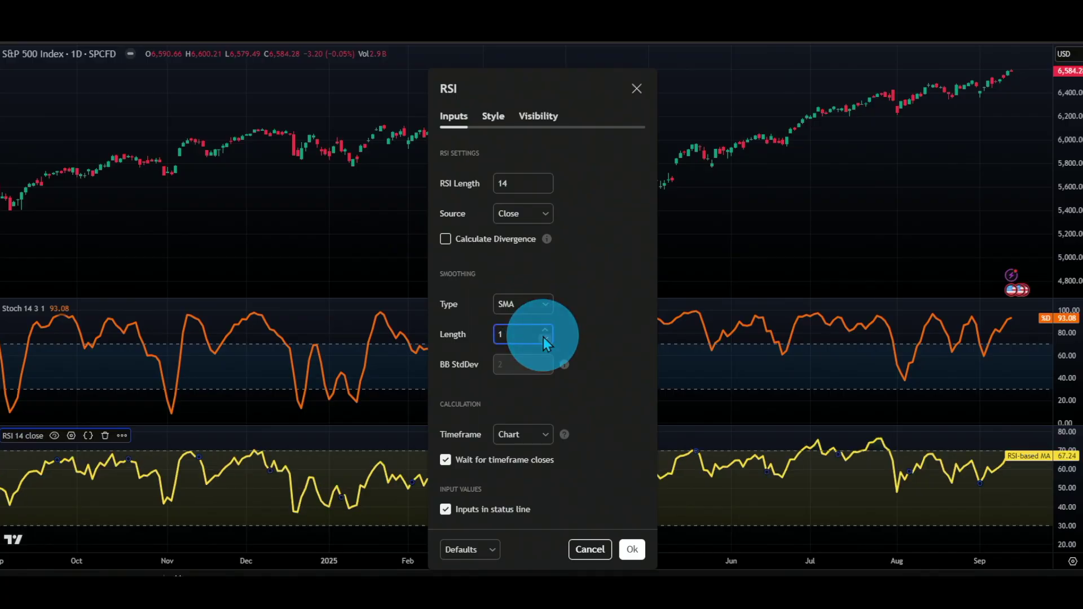
left_click(630, 550)
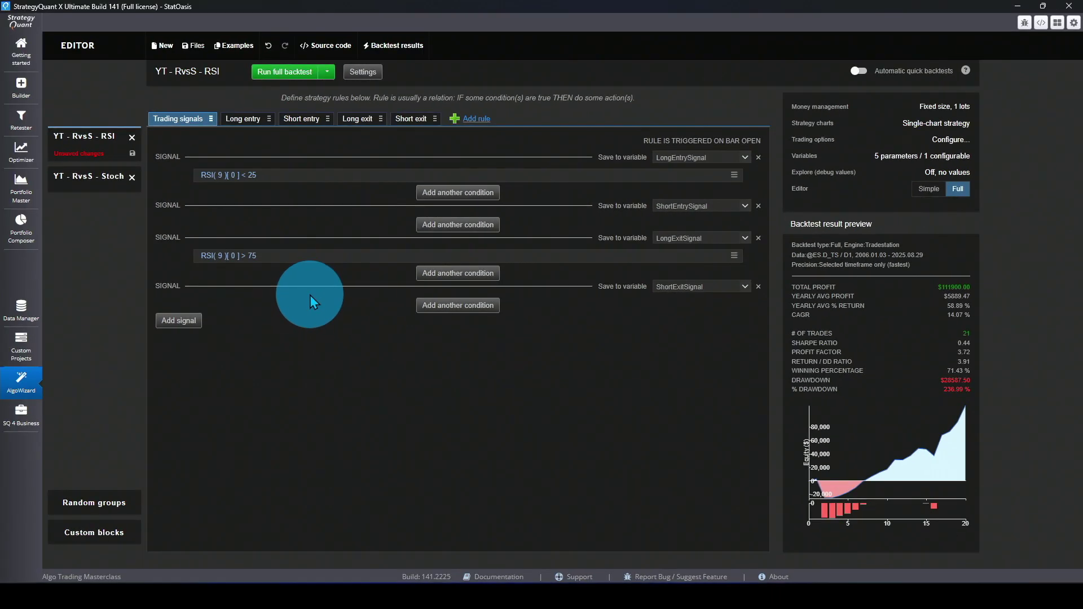
- In StrategyQuant X, review the backtest settings of the YT - RvsS - RSI and YT - RvsS - Stoch strategies, including the RSI strategy's money management
left_click(357, 76)
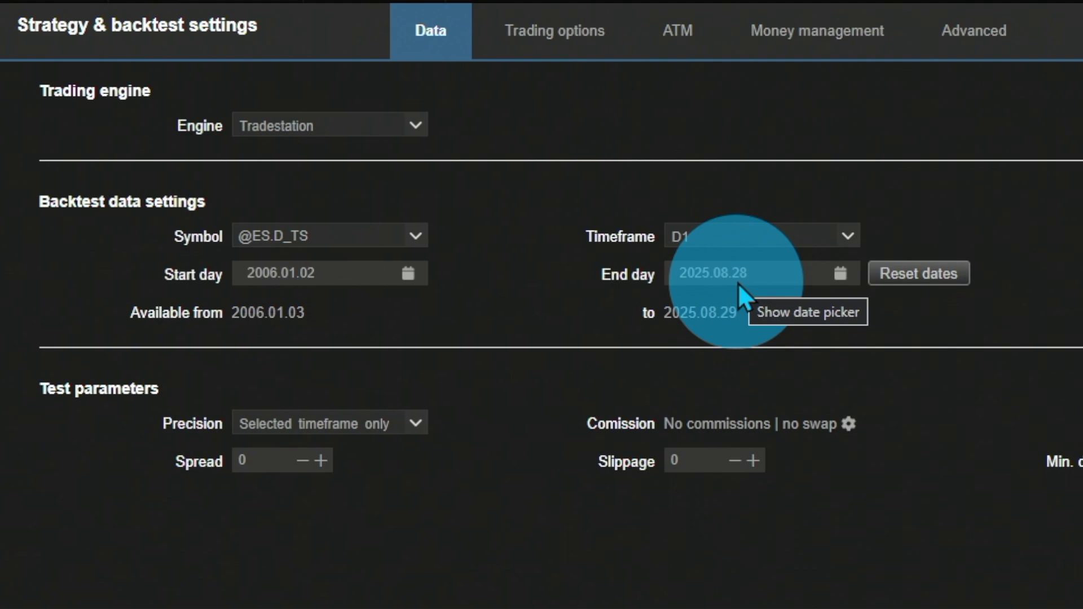
left_click(804, 32)
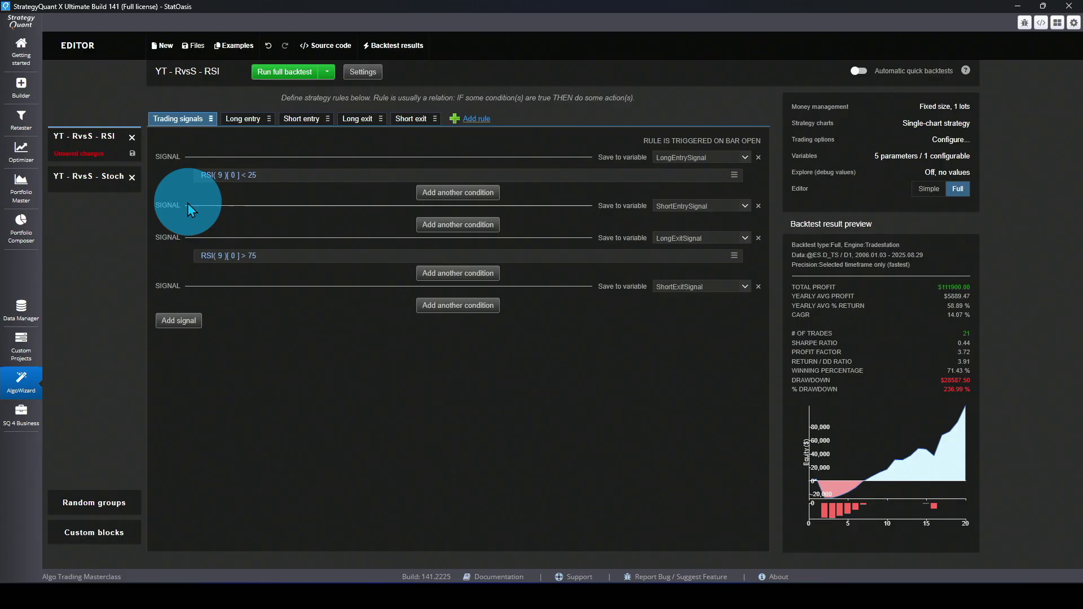
left_click(89, 178)
left_click(370, 77)
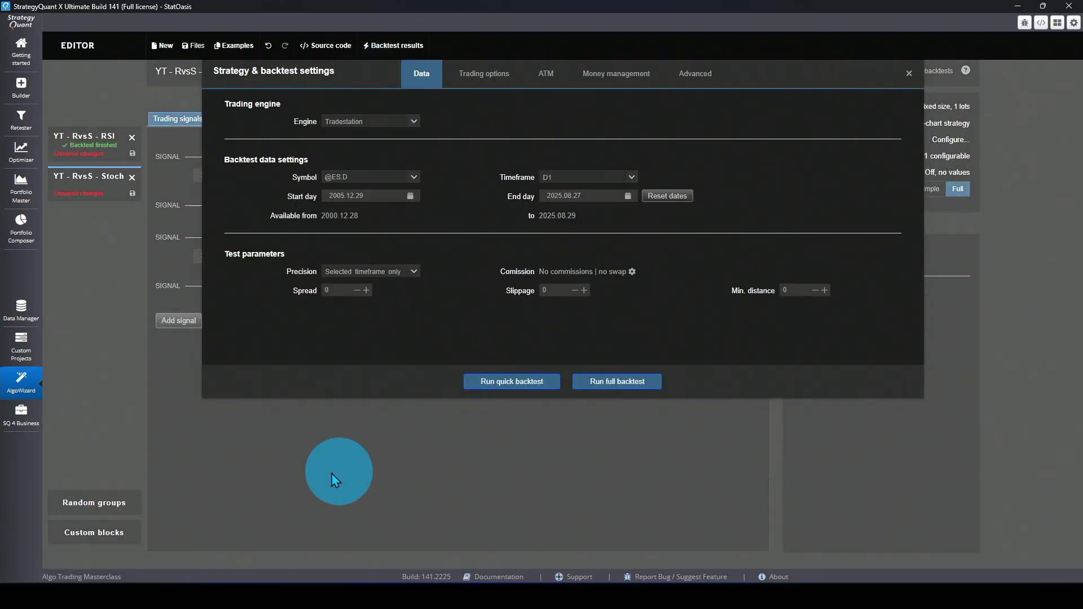
left_click(313, 461)
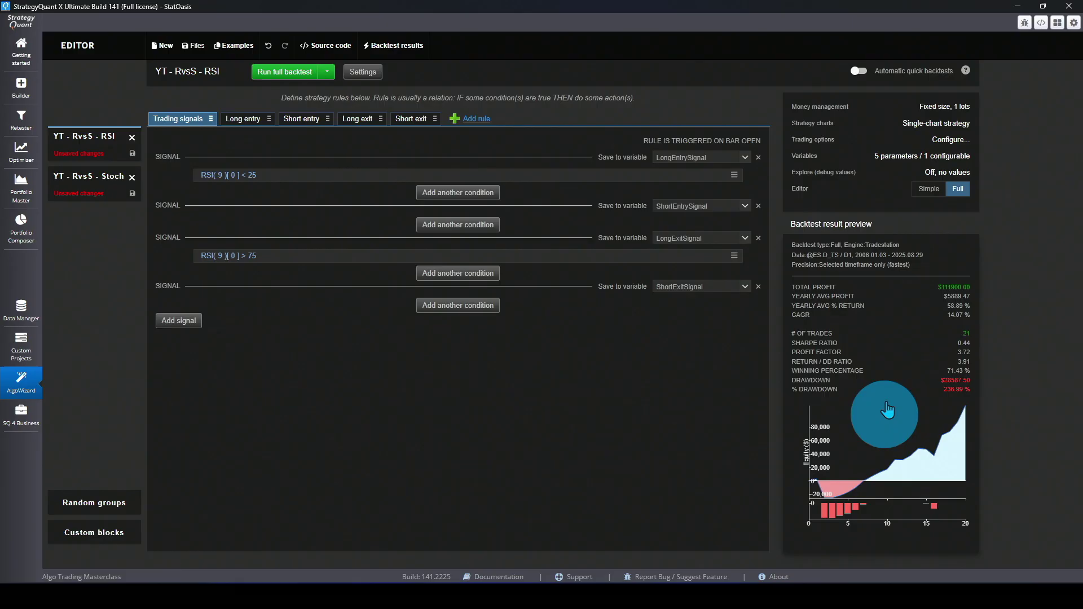
- Inspect the block parameters of the long entry condition RSI below 25
left_click(220, 176)
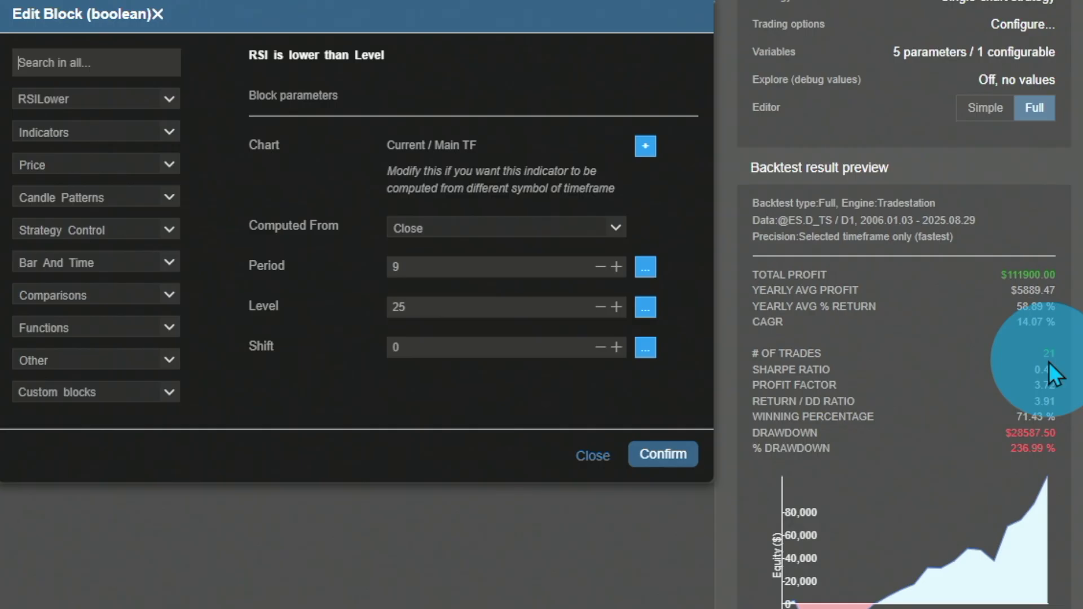
left_click(664, 454)
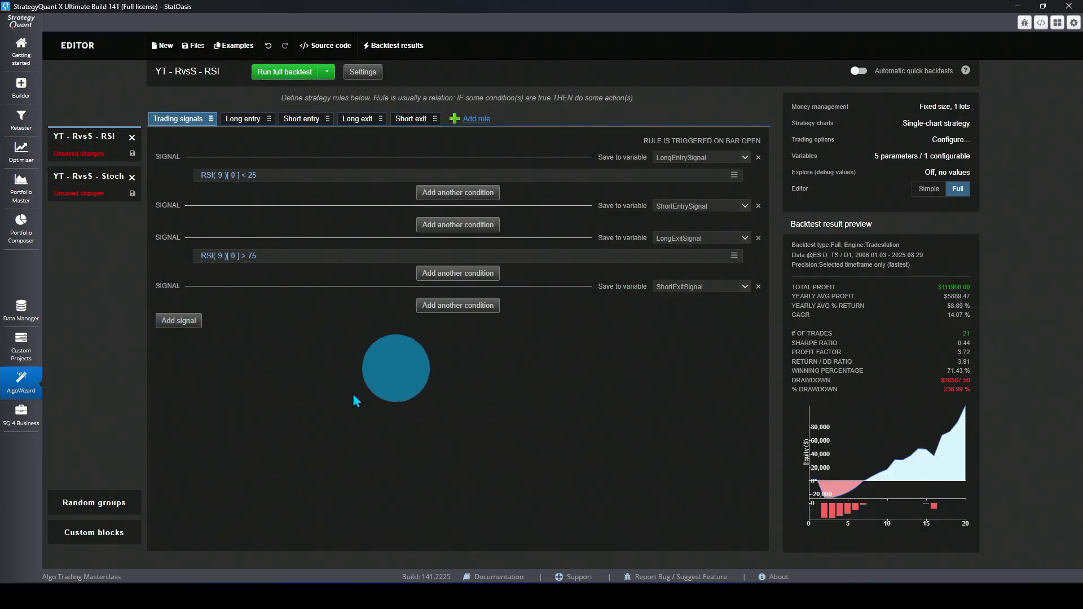
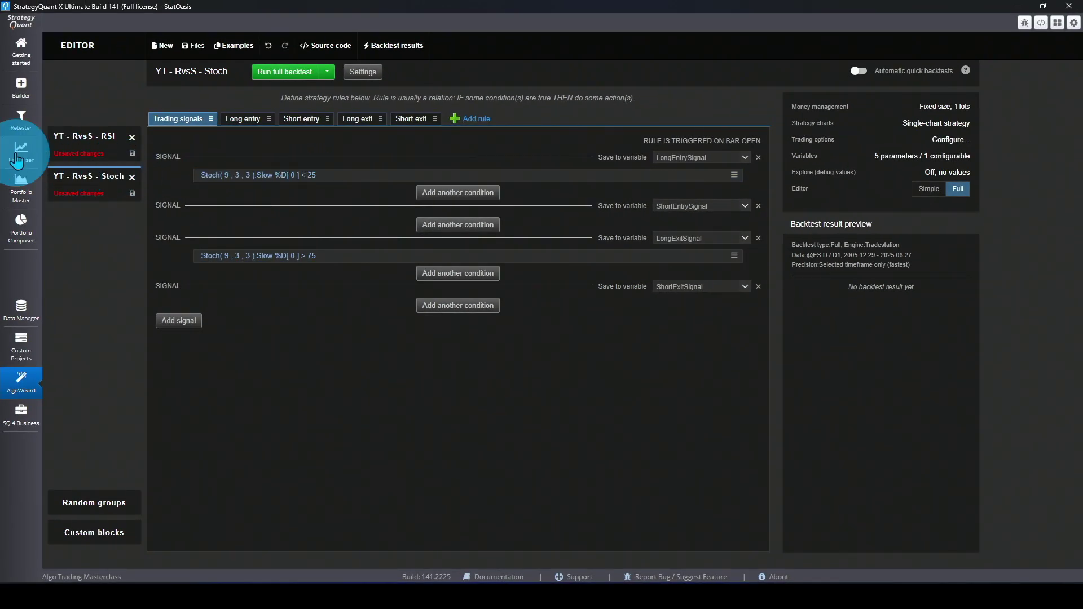
- Review the Optimizer's period and constant parameter ranges for the YT - RvsS - Stoch strategy
left_click(21, 150)
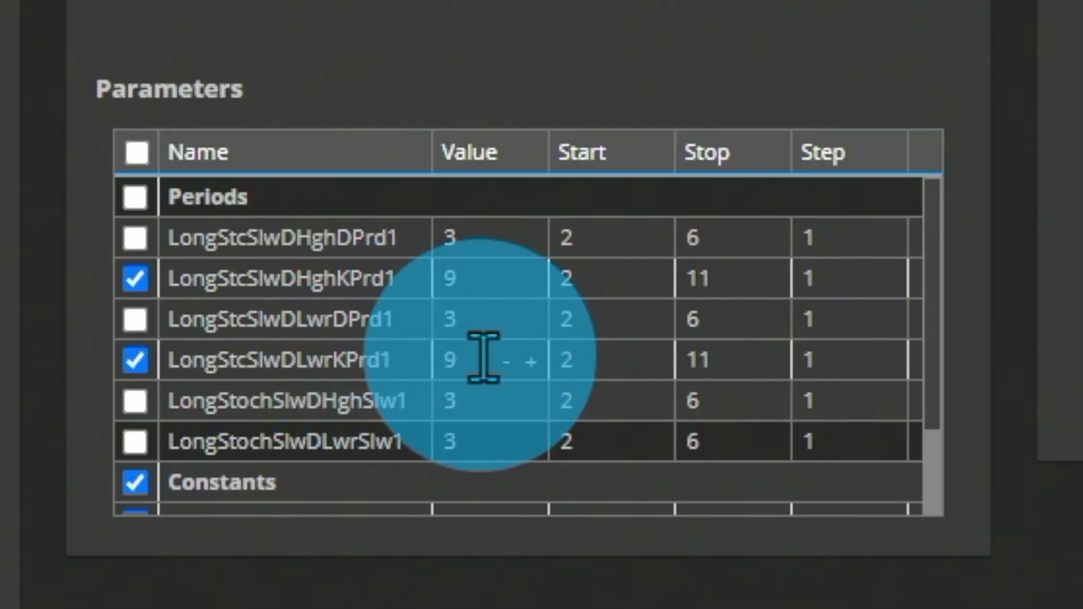
scroll(553, 337, "down", 1)
scroll(553, 337, "down", 2)
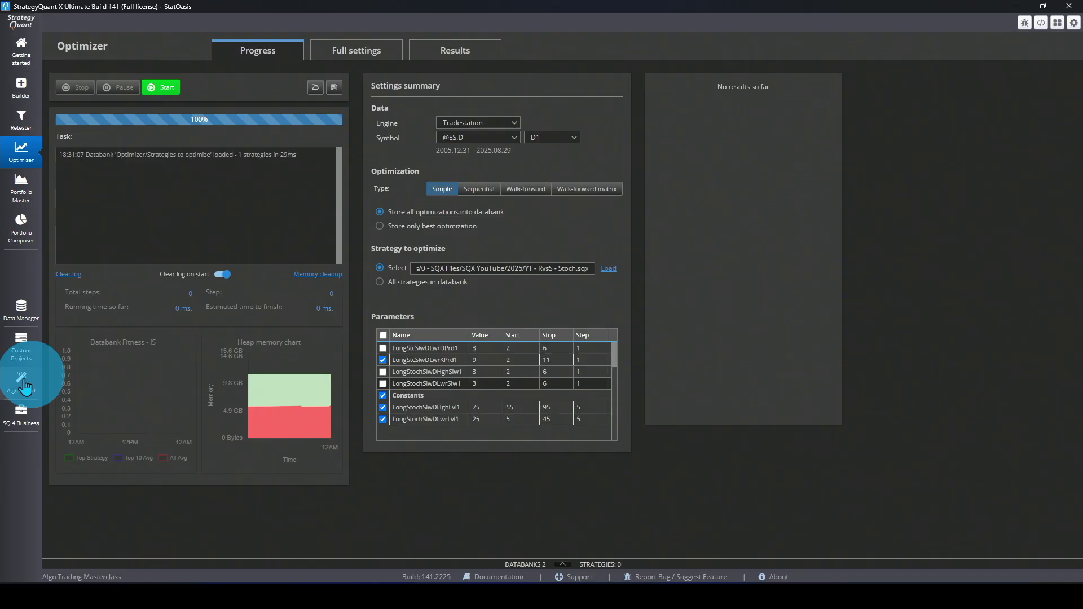
left_click(23, 383)
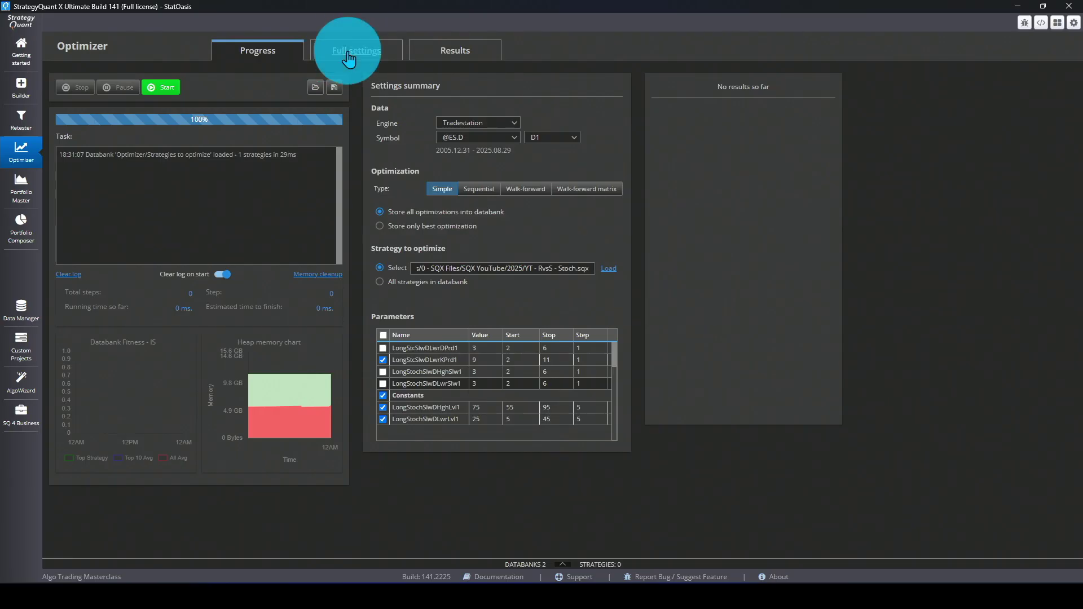
- Preview the recommended parameters in the full optimization settings and switch back to own settings with Periods and Constants
left_click(350, 54)
scroll(337, 240, "down", 3)
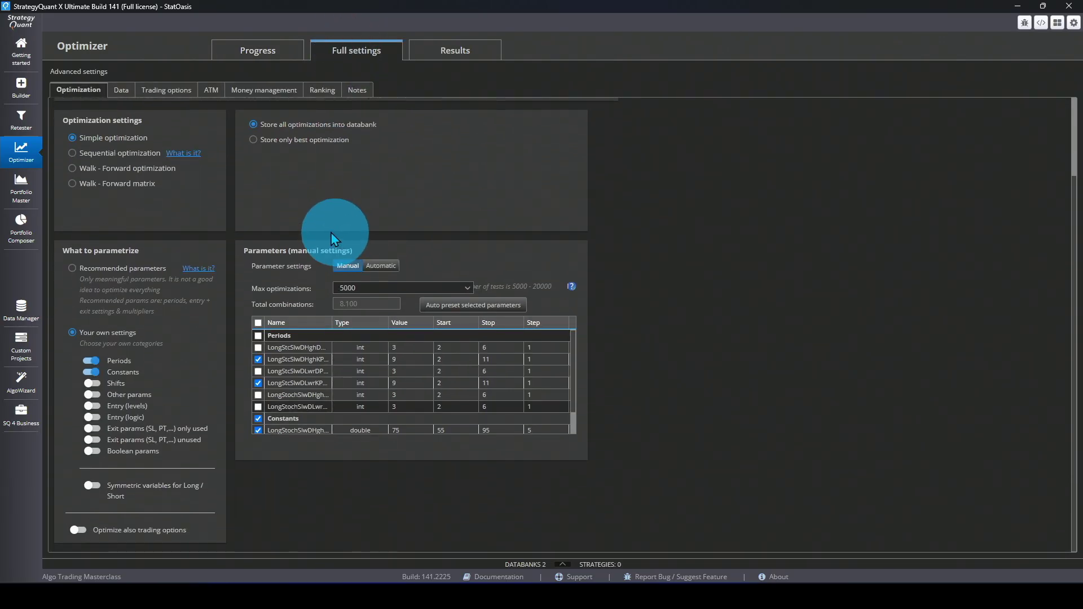
left_click(97, 269)
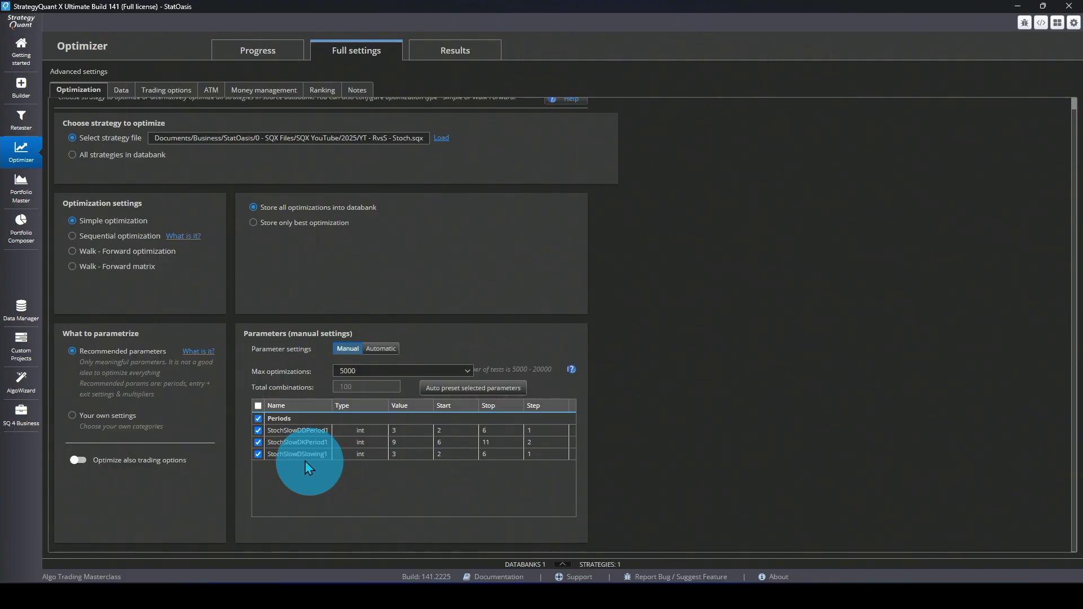
left_click(95, 423)
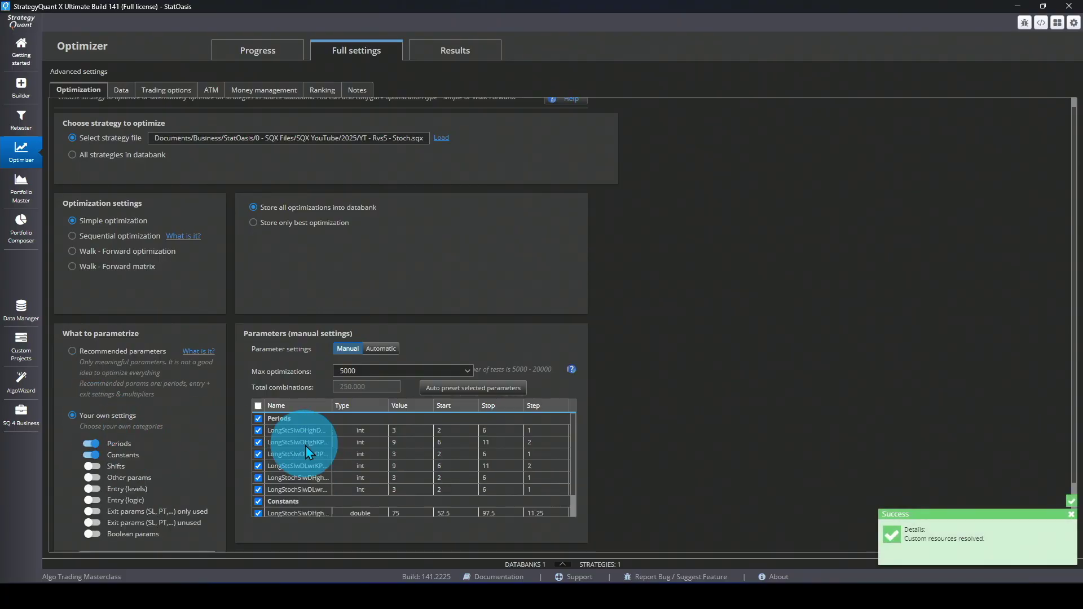
scroll(169, 451, "down", 2)
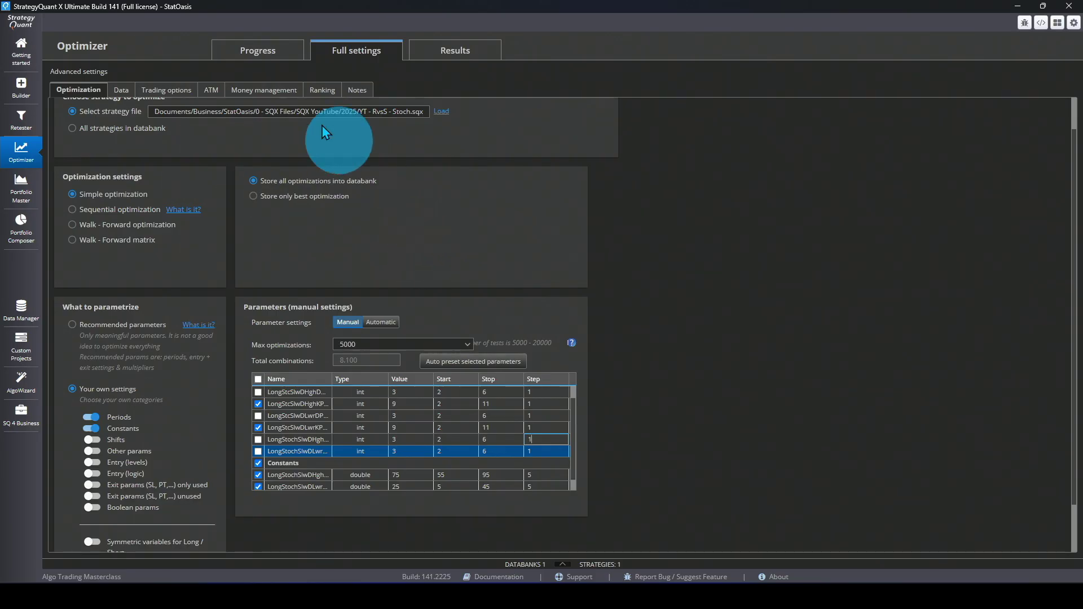
- Open a YT - RvsS - Stoch optimization result and hide the results databank to examine its optimization profile
left_click(269, 59)
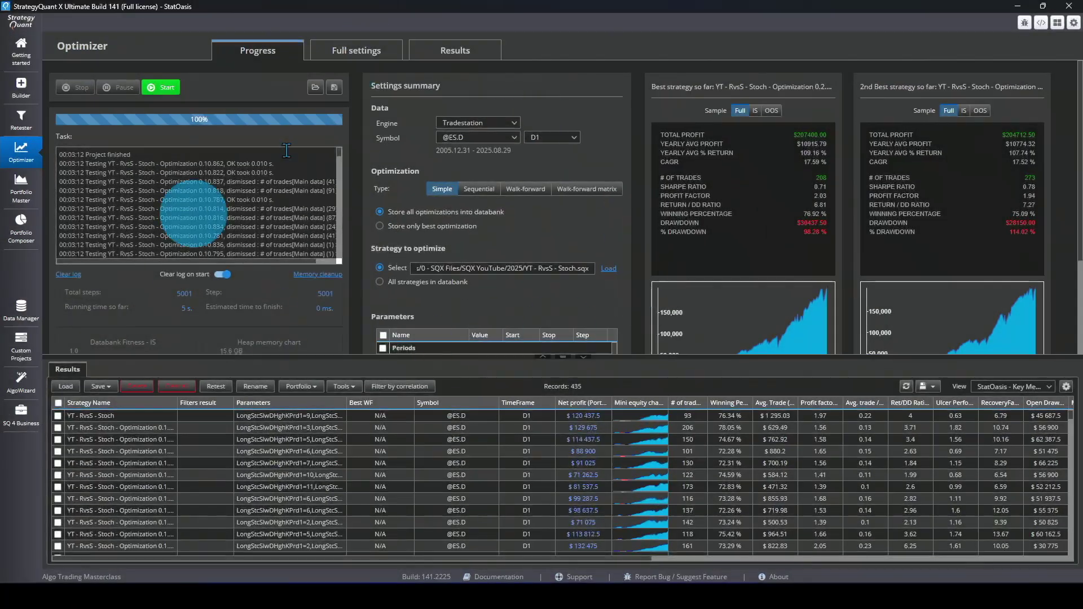
double_click(142, 430)
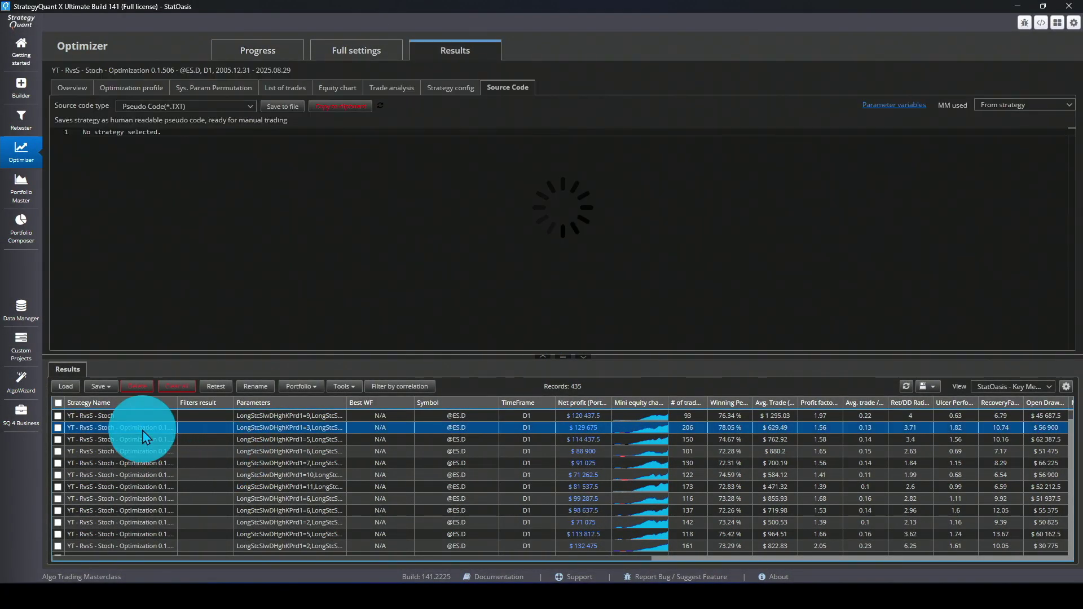
left_click(583, 358)
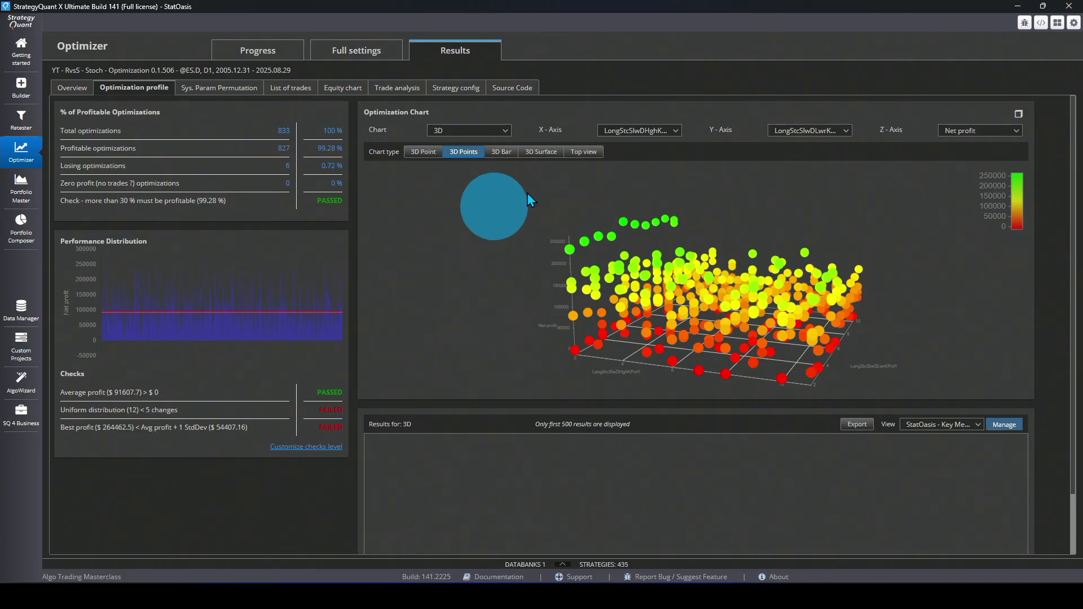
- Display the net profit optimization chart as an enlarged 3D surface and inspect it from different angles
left_click(535, 160)
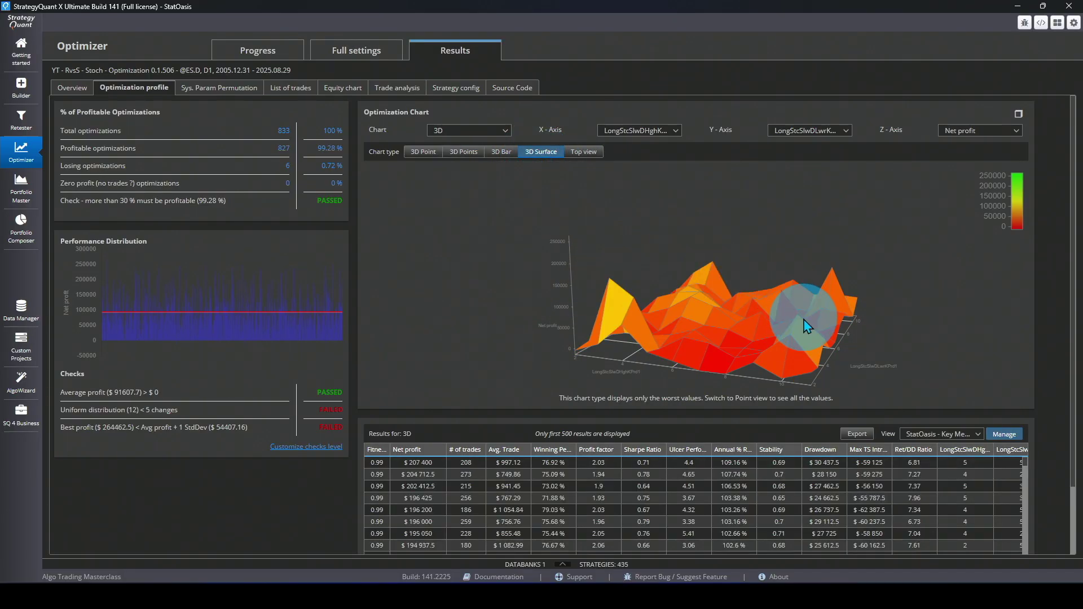
left_click_drag(792, 301, 528, 332)
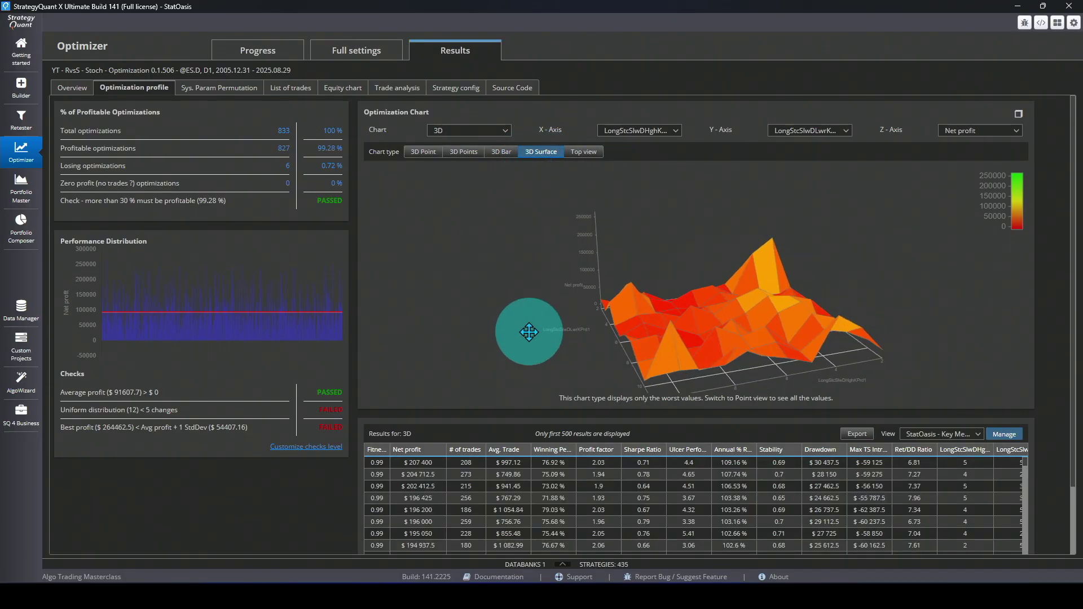
left_click(1019, 119)
left_click_drag(676, 338, 542, 367)
- Set the chart's X-axis to LongStochSlwDHghLvl1 and Y-axis to LongStochSlwDLwrLvl1, and inspect the resulting surface
left_click(422, 85)
left_click(628, 95)
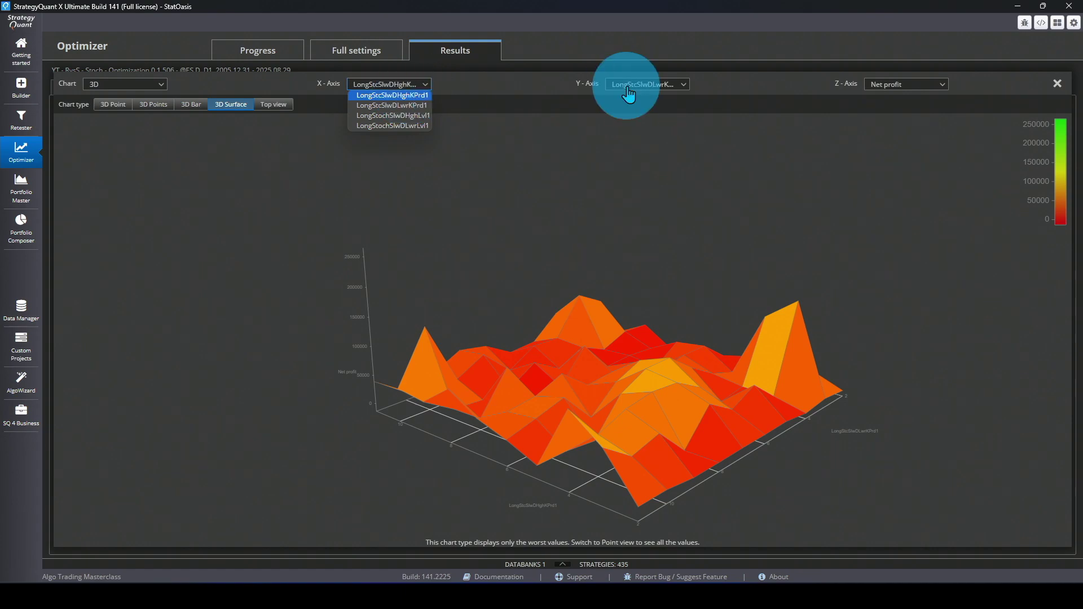
left_click(655, 93)
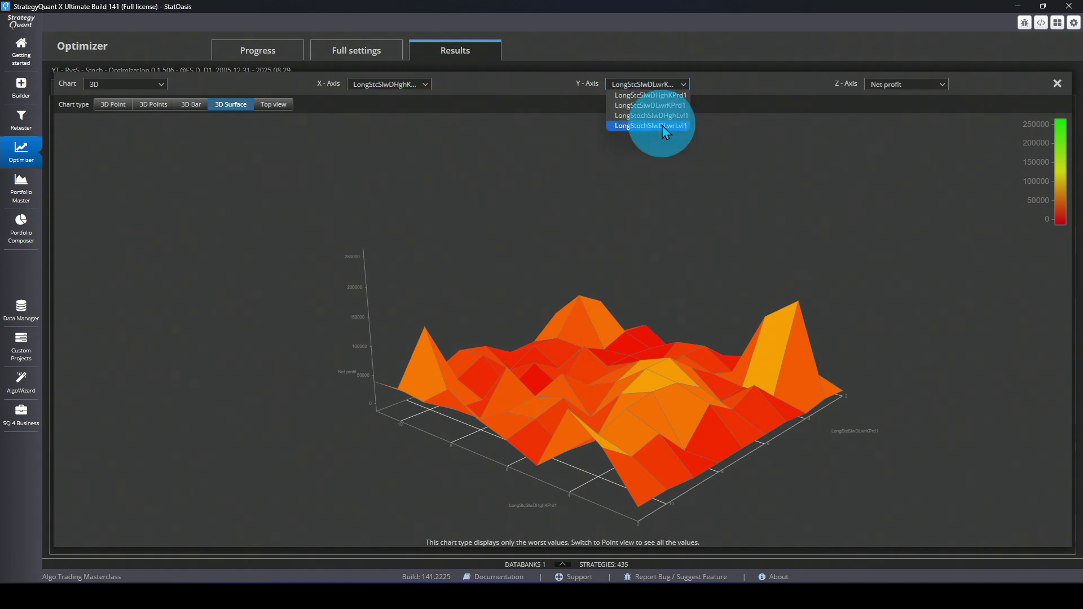
left_click(892, 91)
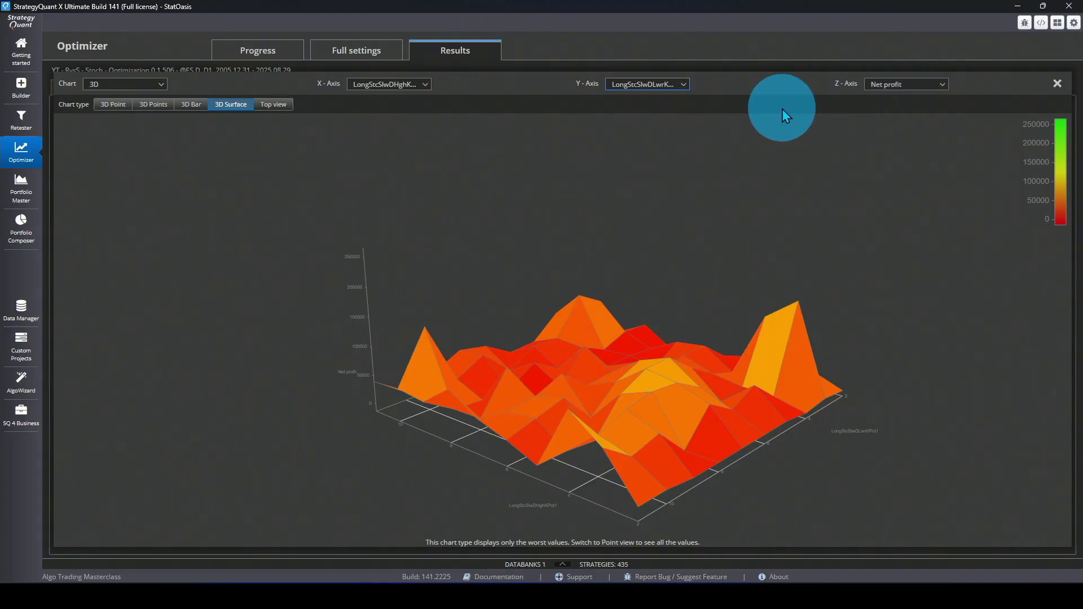
left_click(658, 129)
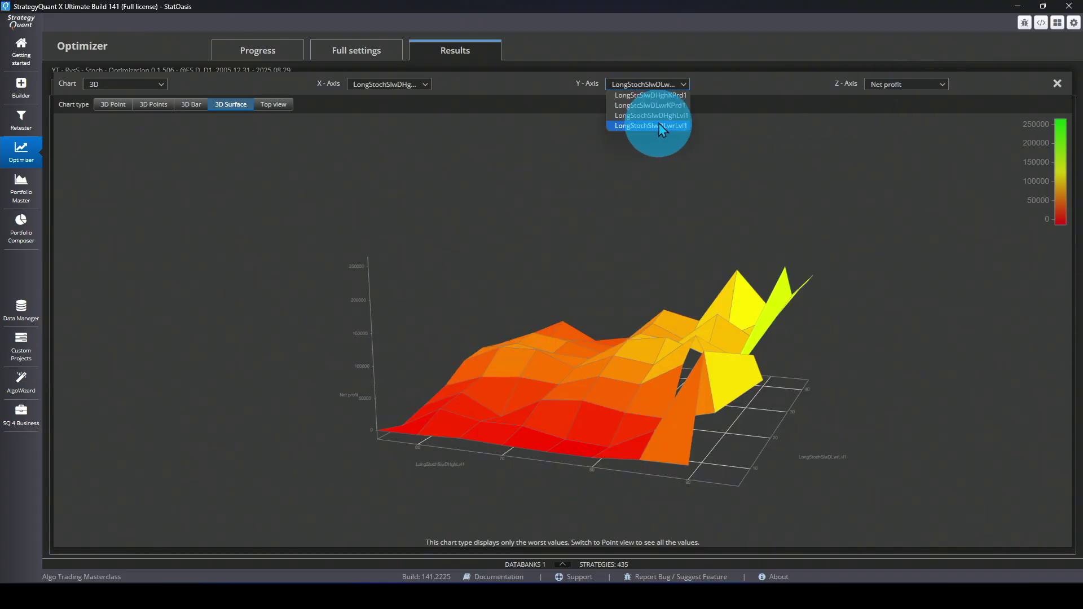
left_click(617, 201)
left_click_drag(665, 363, 702, 367)
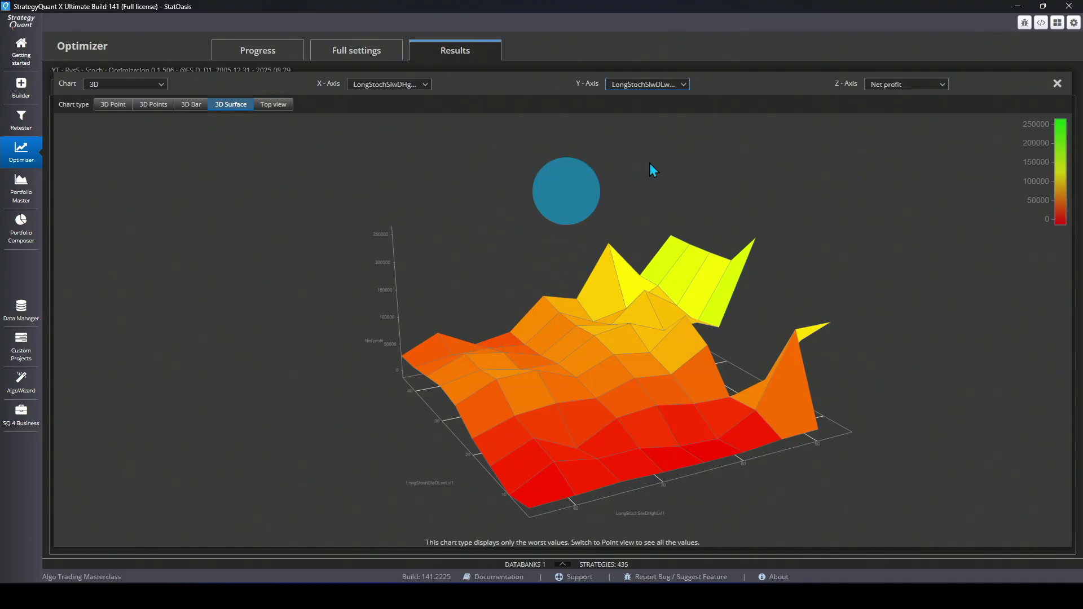
left_click(778, 206)
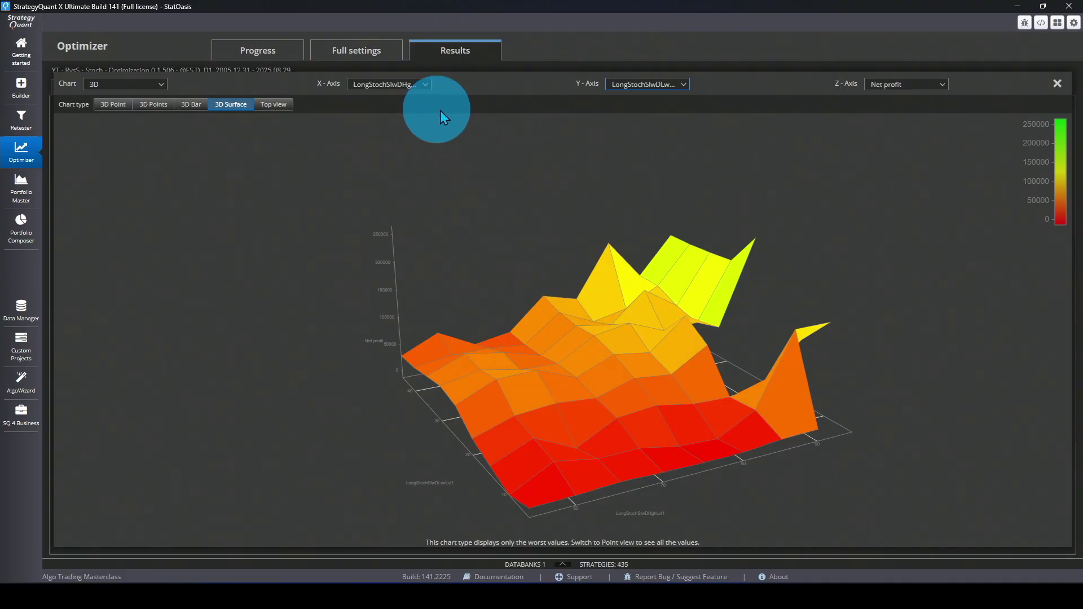
- Set the chart's X-axis to LongStcSlwDHghKPrd1 and Y-axis to LongStcSlwDLwrKPrd1, and inspect the net profit surface
left_click(385, 93)
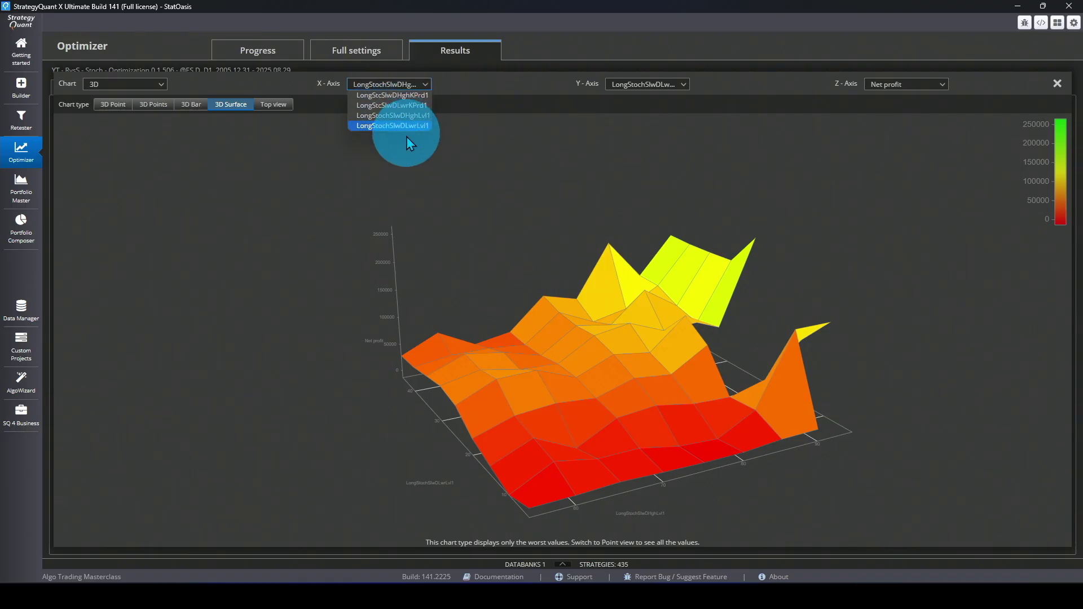
left_click(626, 130)
left_click(816, 108)
mouse_move(555, 375)
left_mouse_down()
mouse_move(647, 370)
mouse_move(559, 368)
left_mouse_up()
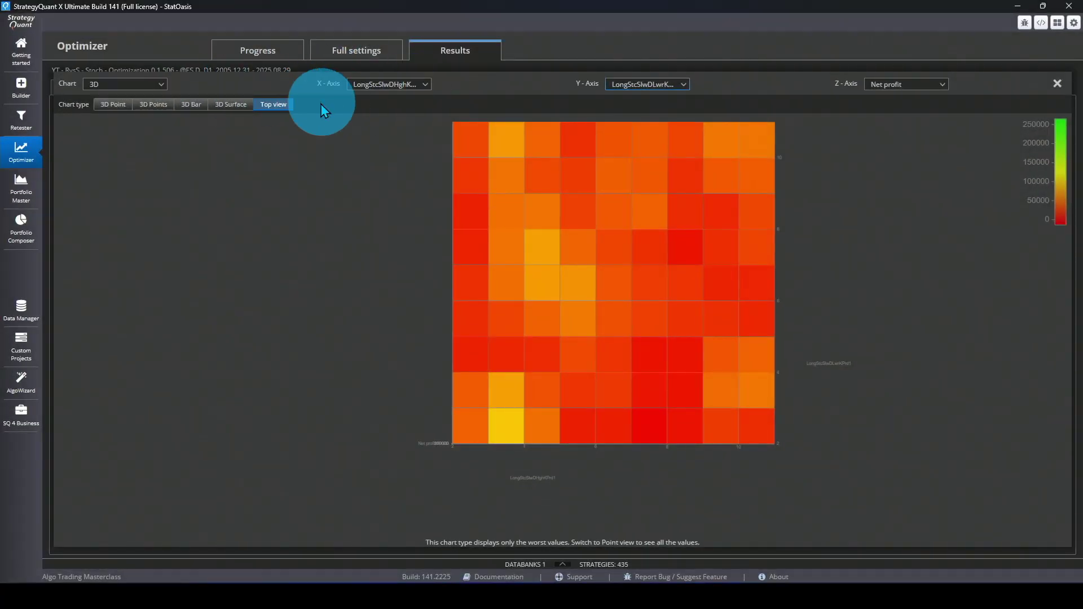
- Compare the net profit chart of the two Stochastic periods as 3D surface, 3D bars and 3D points
left_click(226, 106)
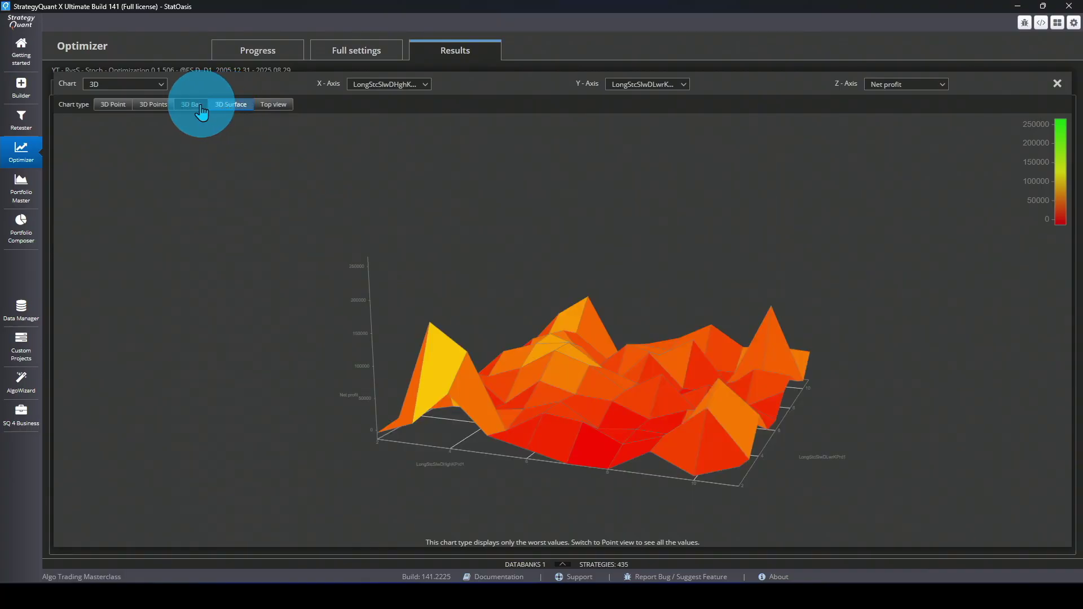
left_click(188, 107)
left_click_drag(375, 314, 362, 398)
left_click(152, 105)
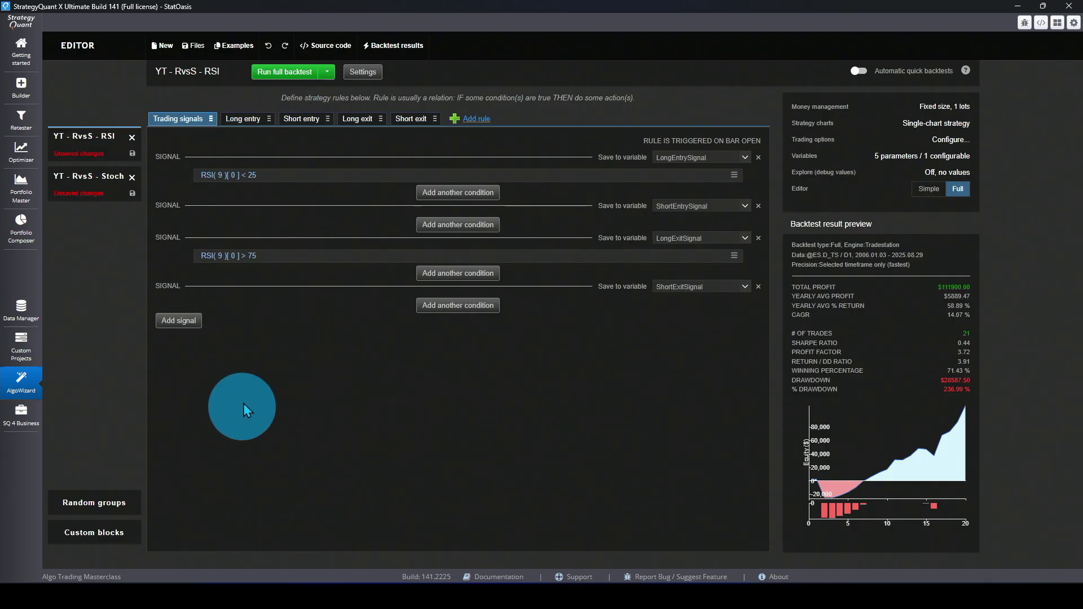
- Turn on strategy template mode in the advanced settings of the YT - RvsS - RSI strategy
left_click(362, 72)
left_click(699, 74)
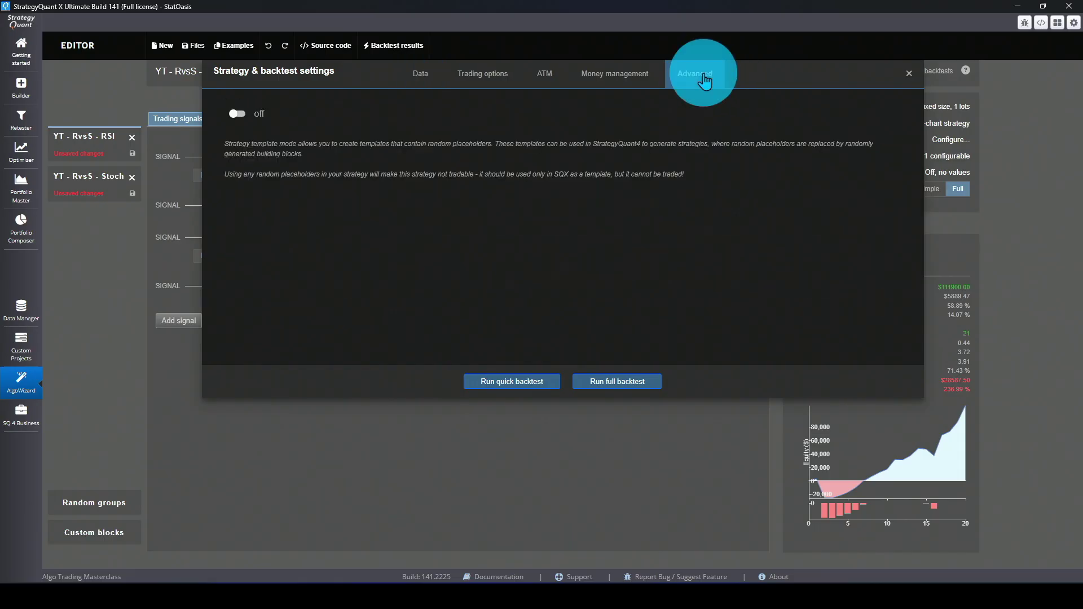
left_click(237, 114)
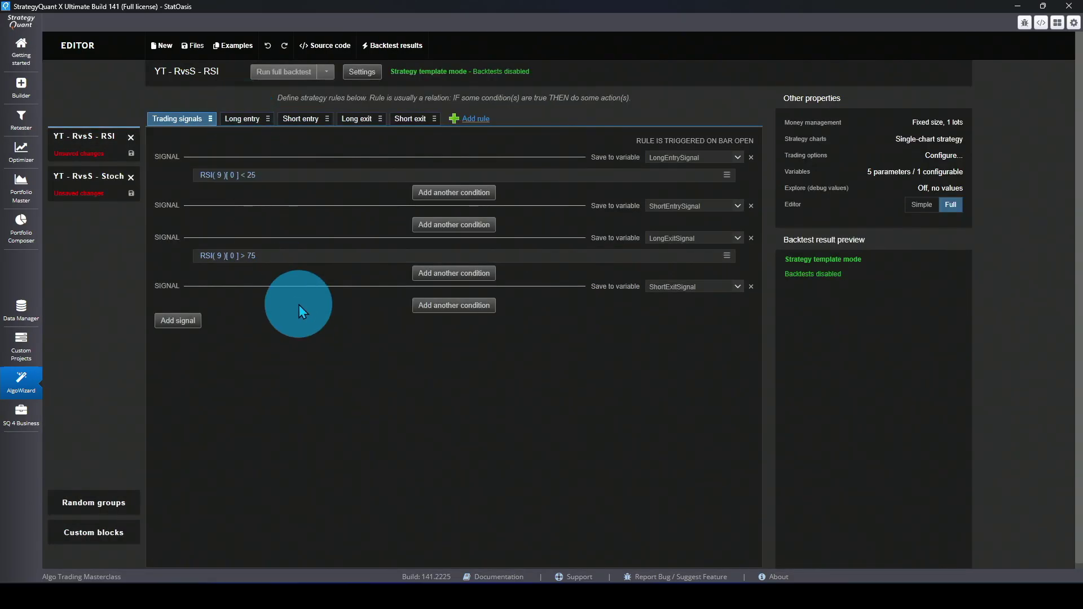
- Make the period of the long entry RSI condition random with the range 2:11:1
left_click(218, 176)
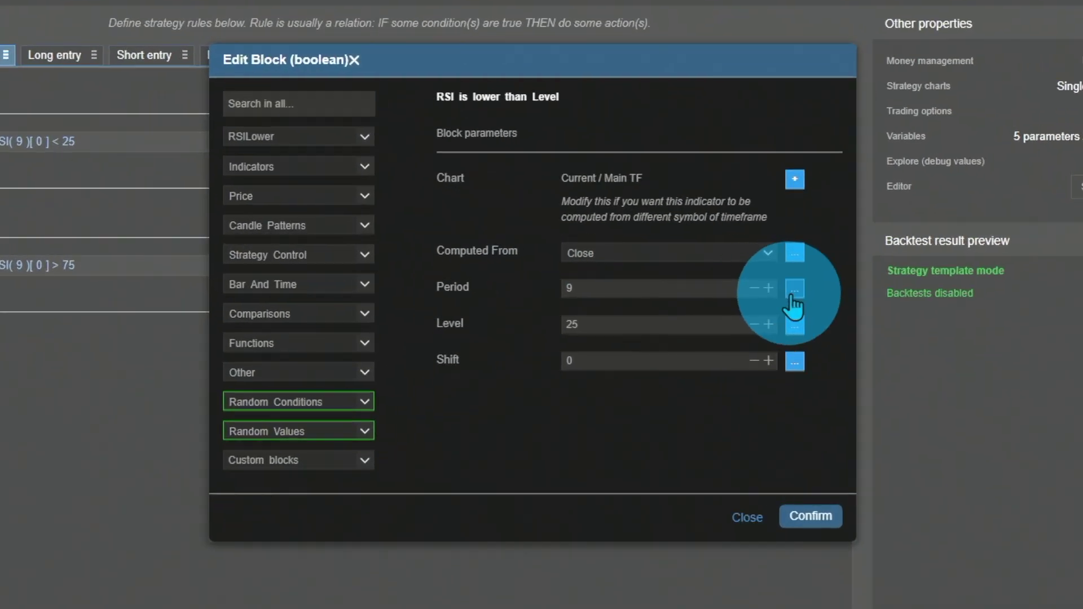
left_click(725, 271)
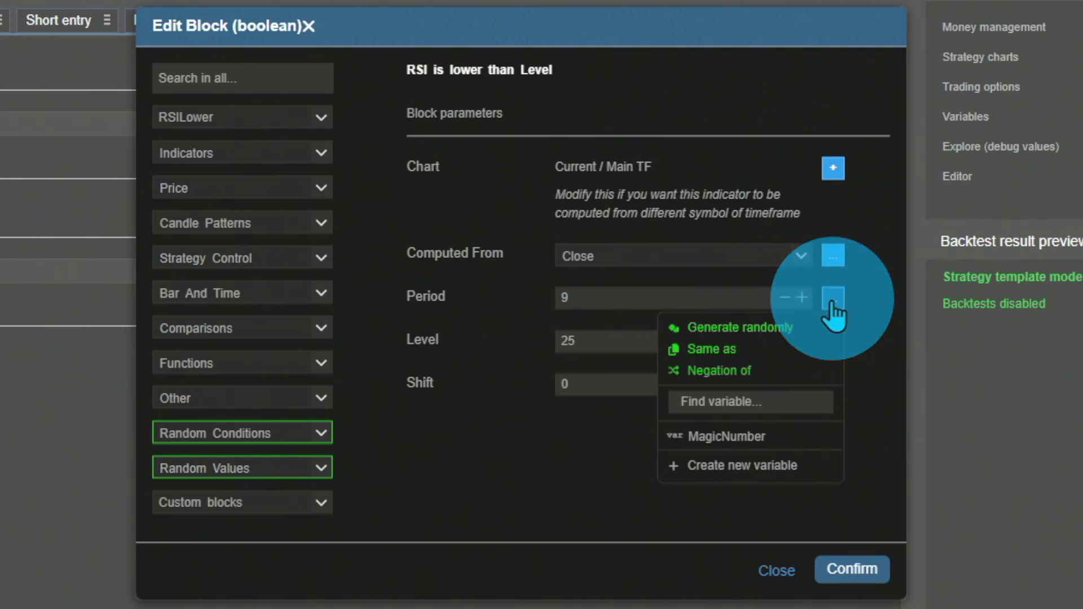
left_click(798, 328)
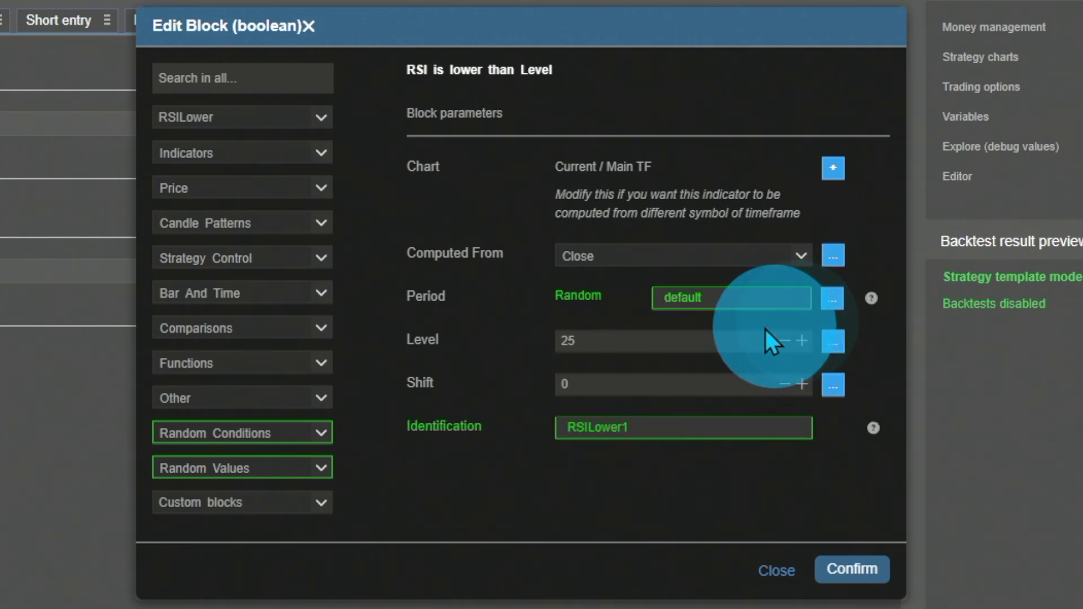
double_click(713, 299)
type("2:")
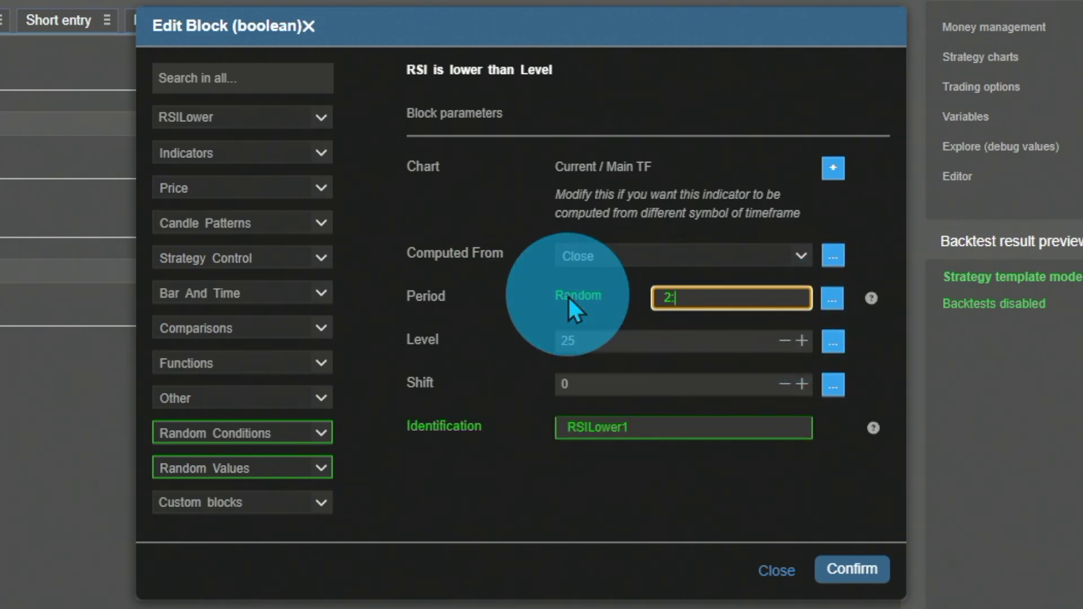
type("11:1")
- Make the level of the long entry RSI condition random with the range 5:45:5 and confirm the block
left_click(834, 341)
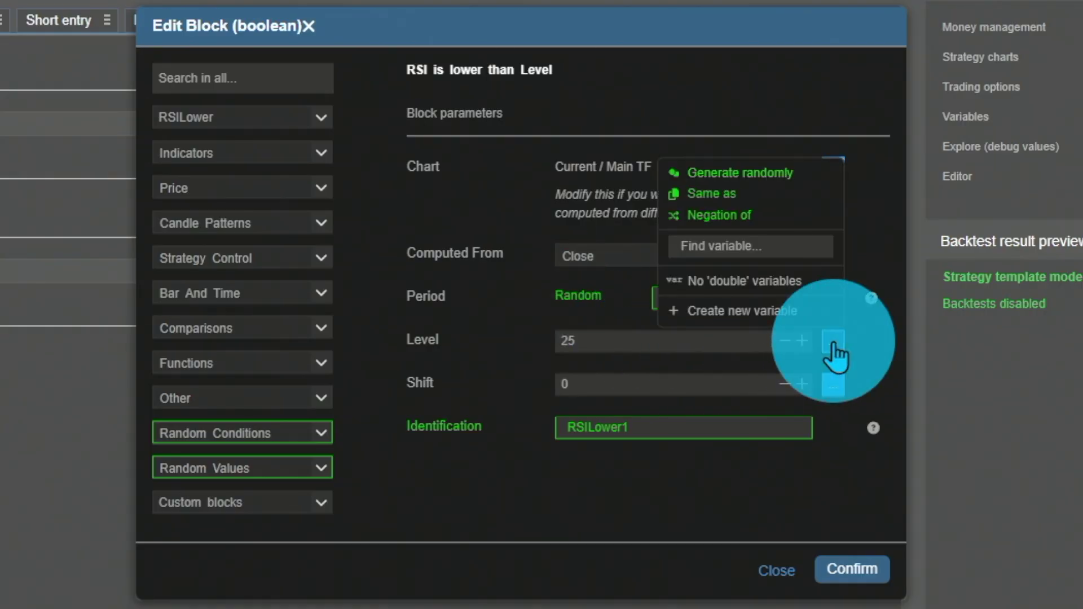
left_click(771, 175)
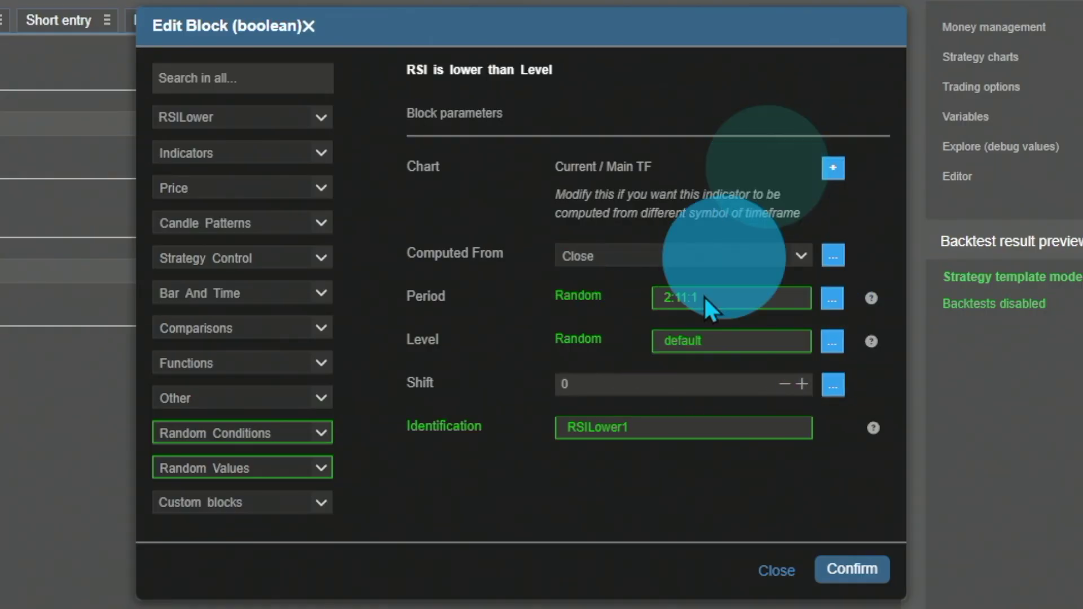
left_click(721, 334)
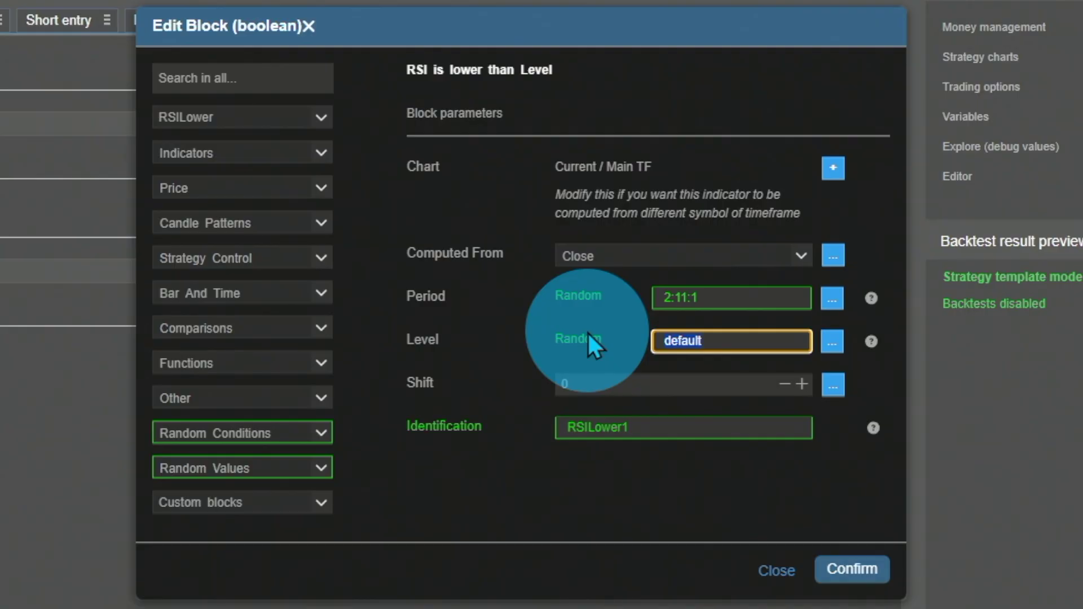
type("5:45")
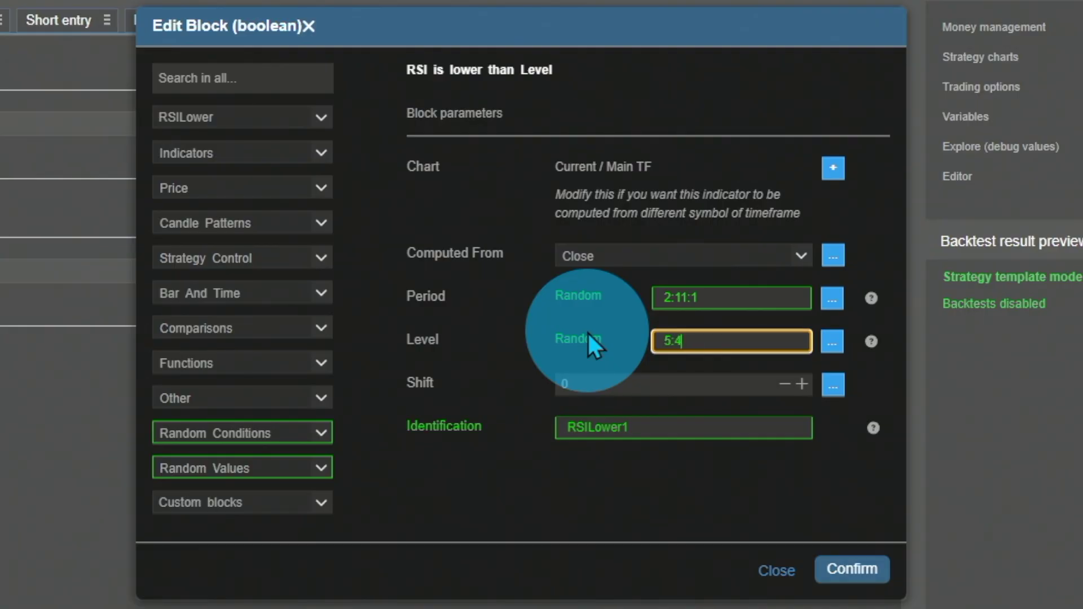
type(":5")
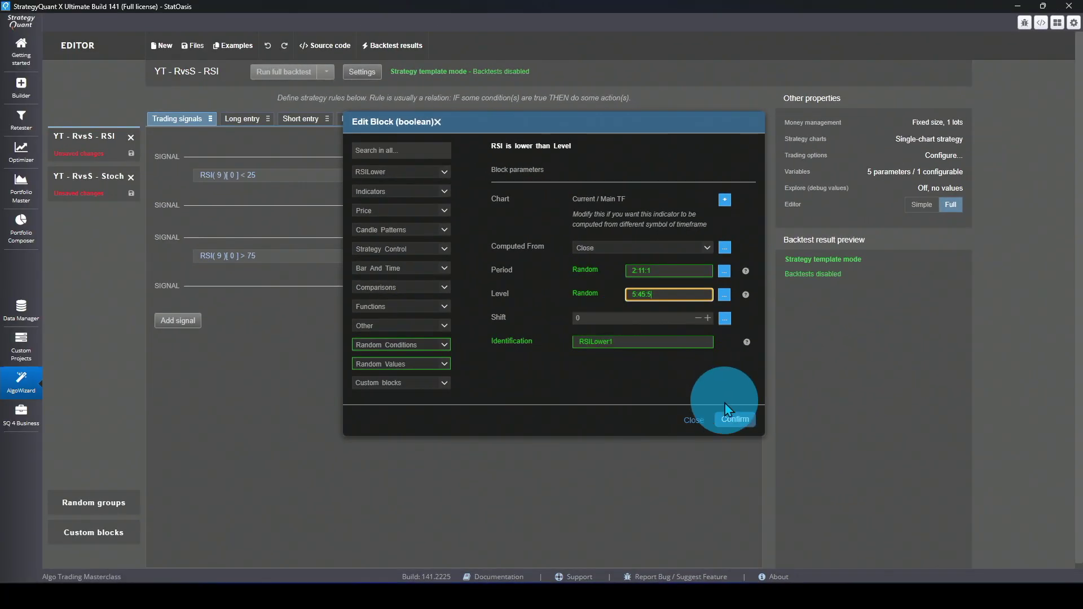
left_click(731, 418)
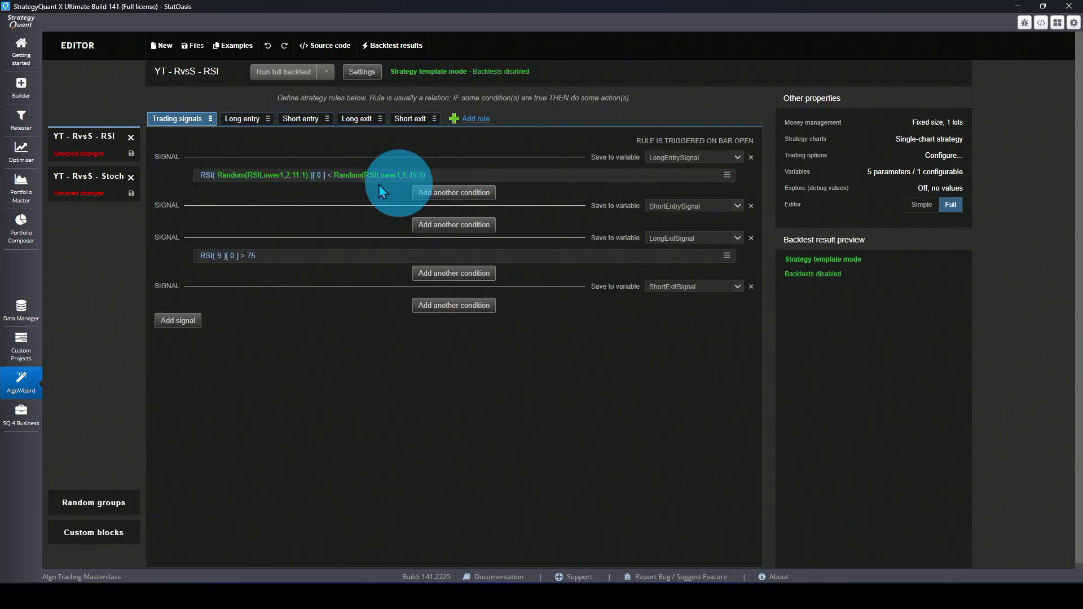
- Make the long exit RSI condition random, with period range 2:11:1 and level range 55:95:5
left_click(218, 256)
left_click(724, 271)
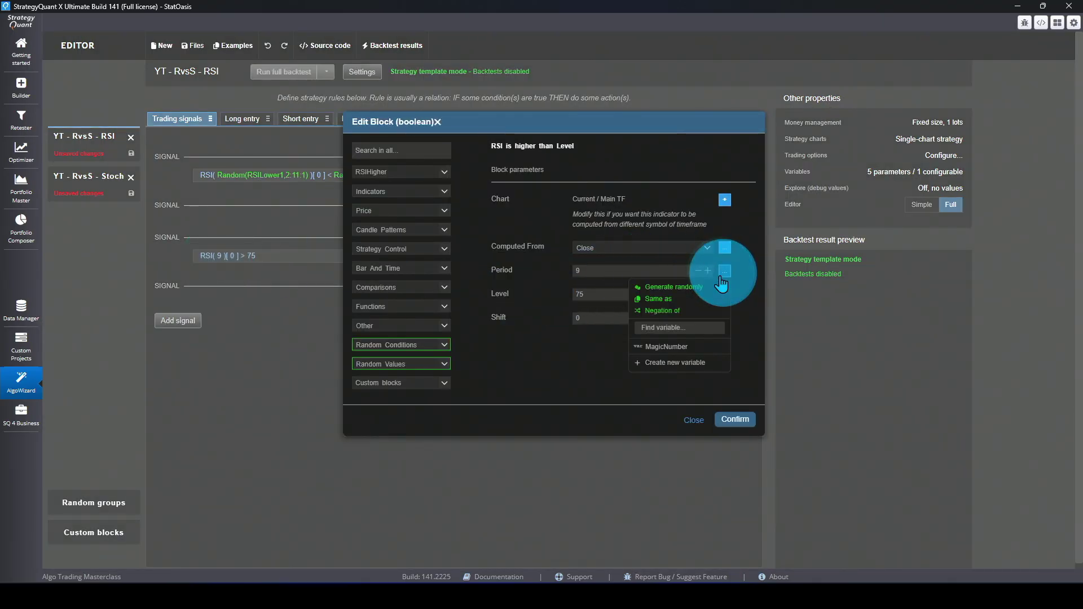
left_click(722, 285)
type("55")
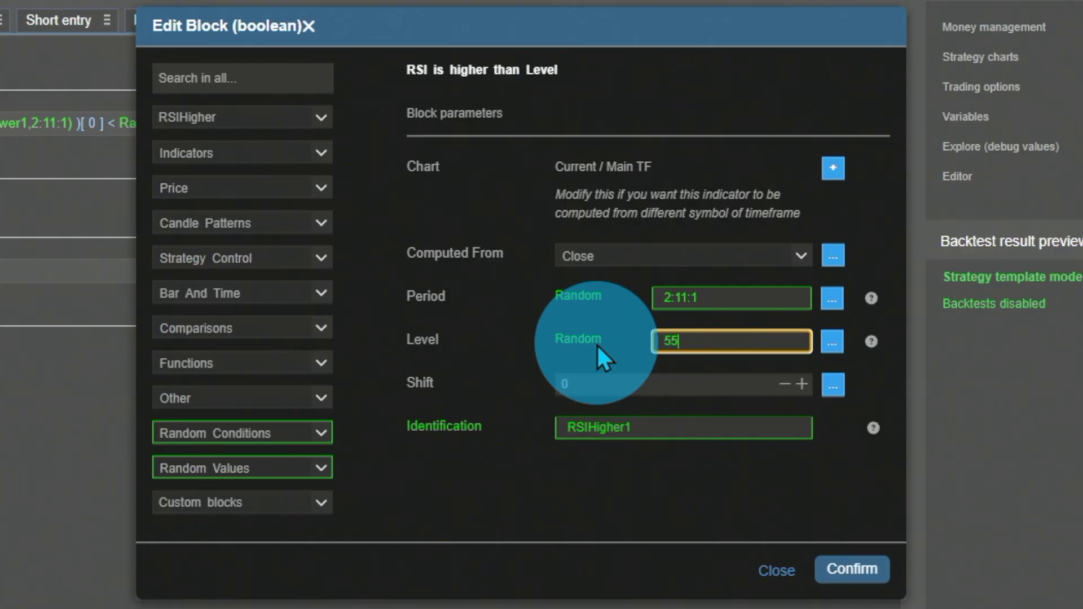
type(":95:5")
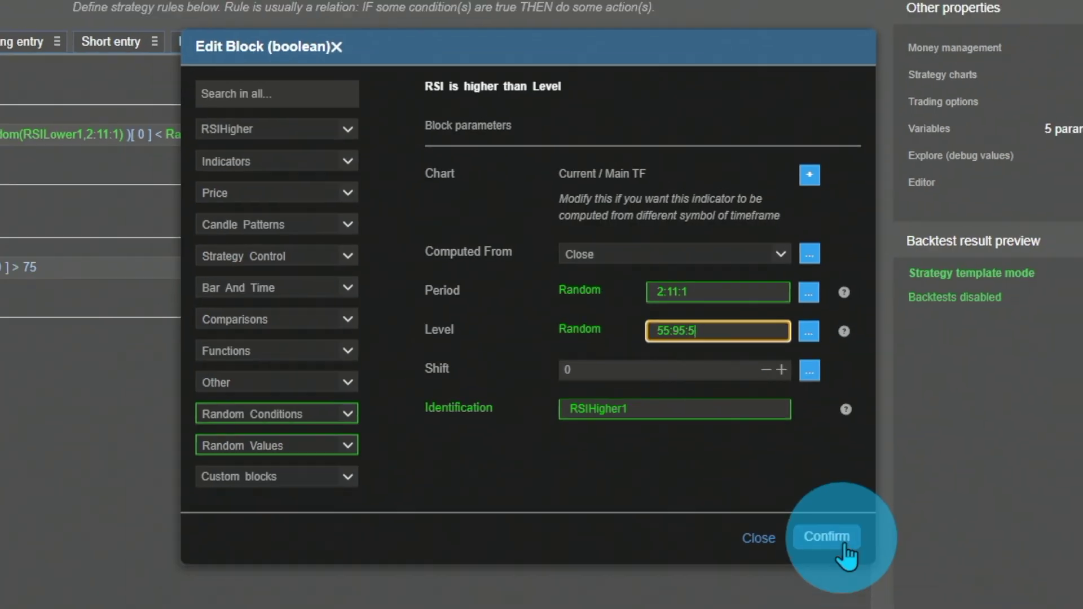
left_click(852, 569)
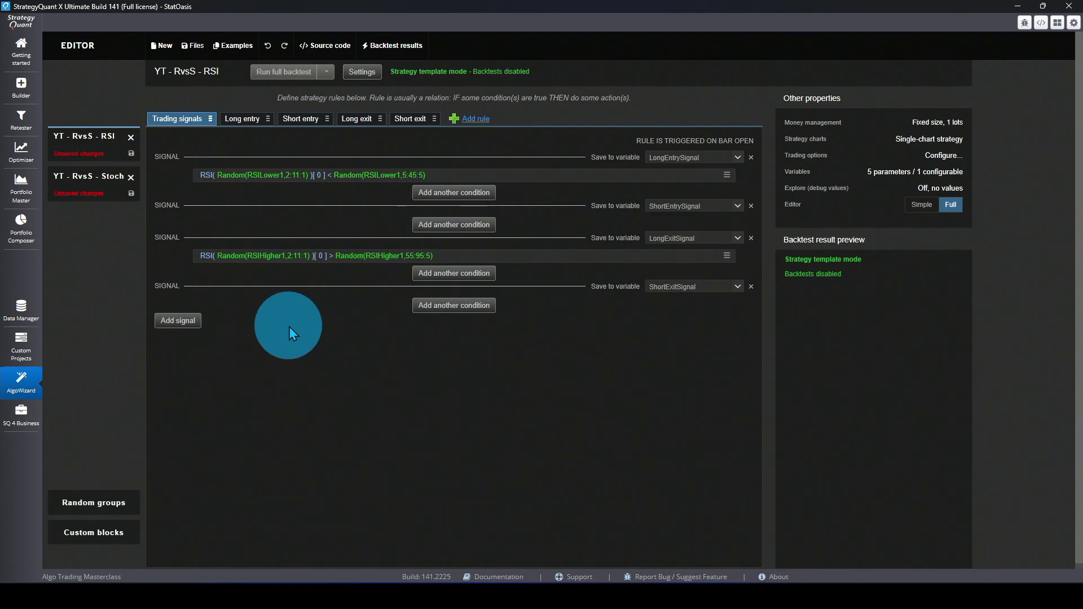
- Review the long entry rule, return to the trading signals and open the strategy file commands
left_click(245, 119)
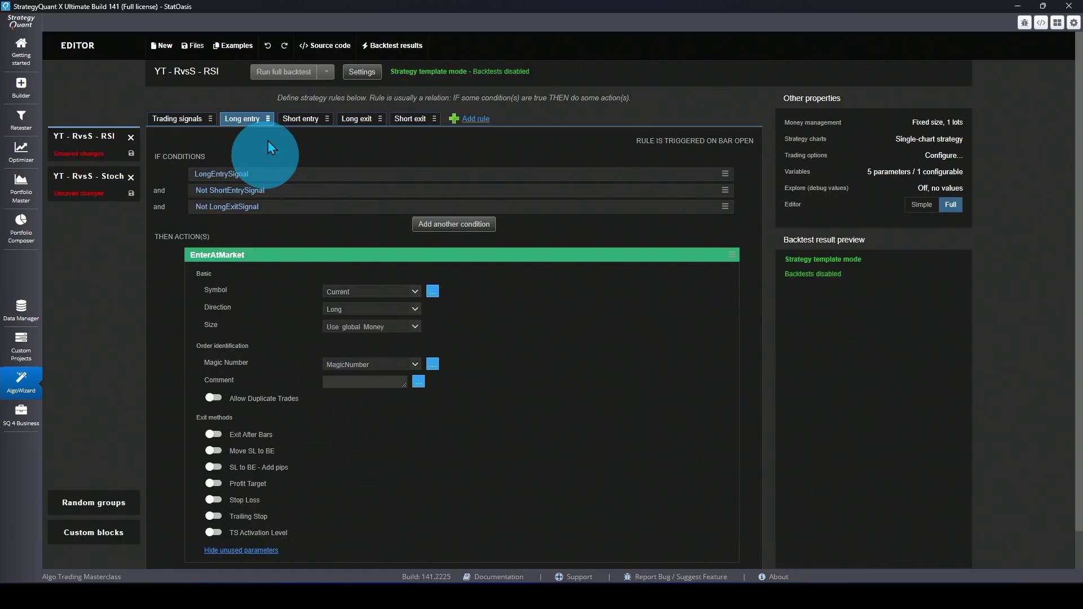
left_click(178, 119)
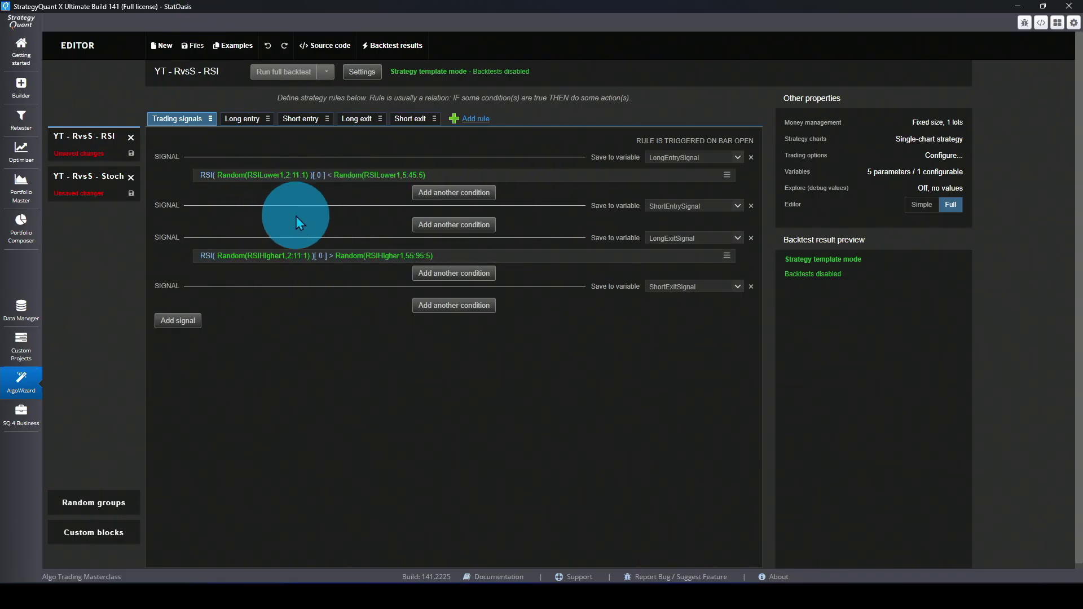
left_click(194, 45)
left_click(207, 96)
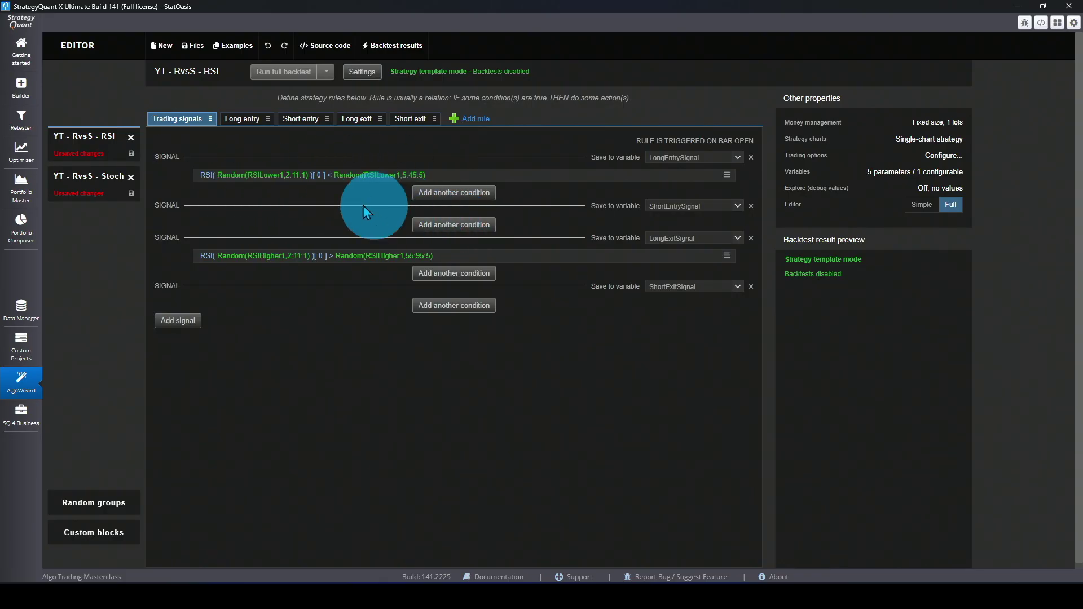
- Review the Builder's strategy-from-template and building block settings against the random RSI conditions in AlgoWizard
left_click(23, 88)
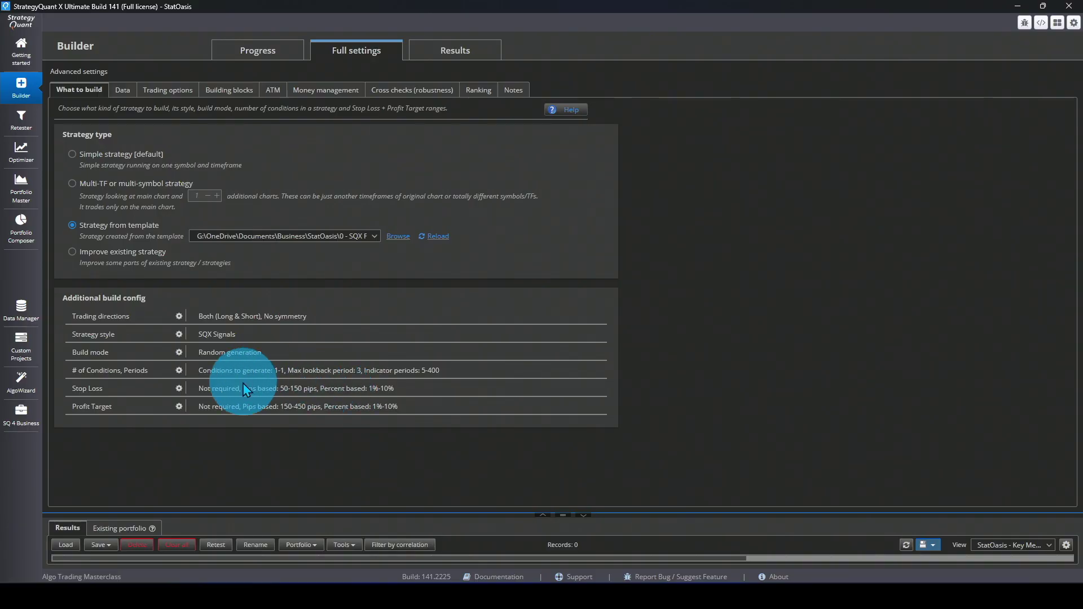
left_click(230, 92)
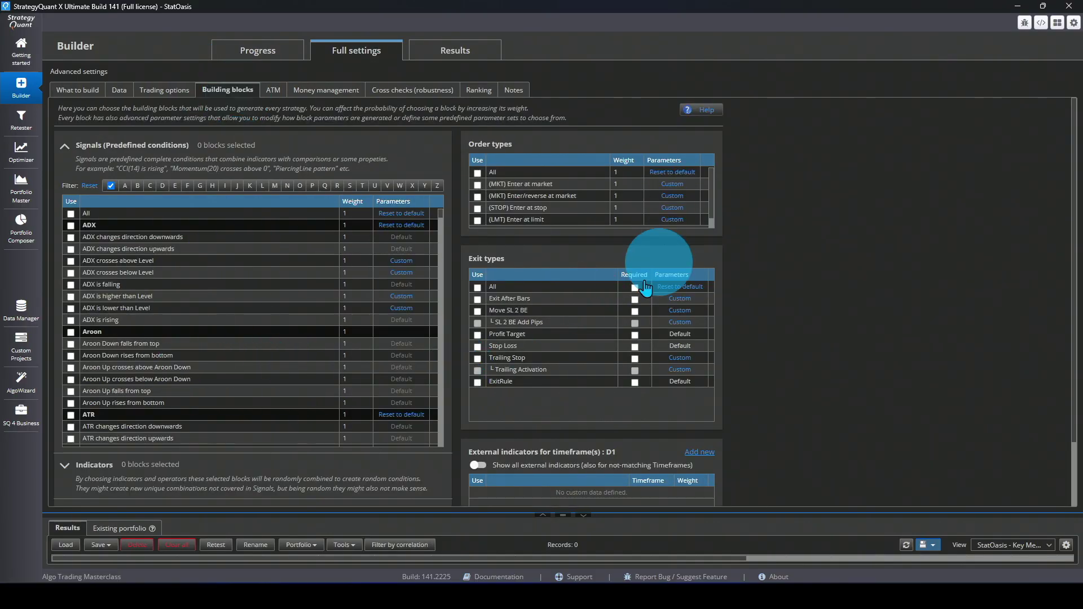
left_click(86, 96)
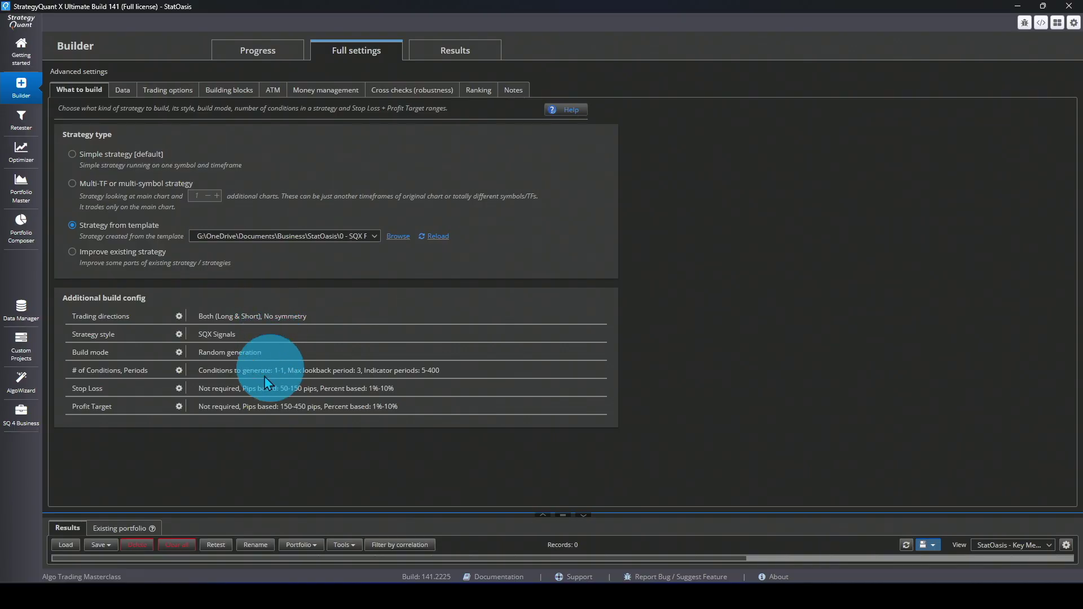
left_click(21, 381)
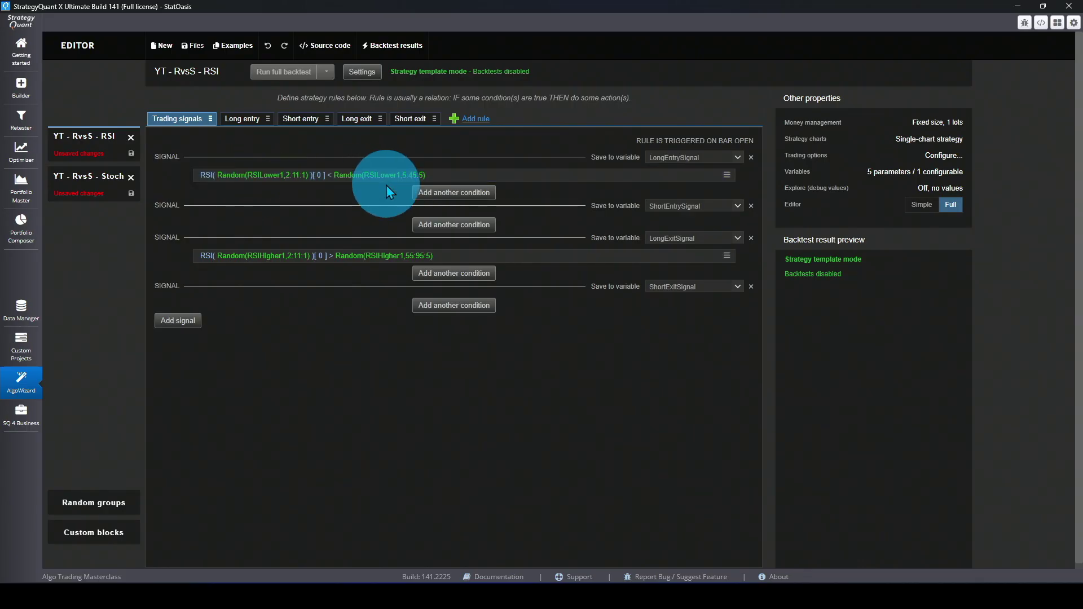
left_click(20, 87)
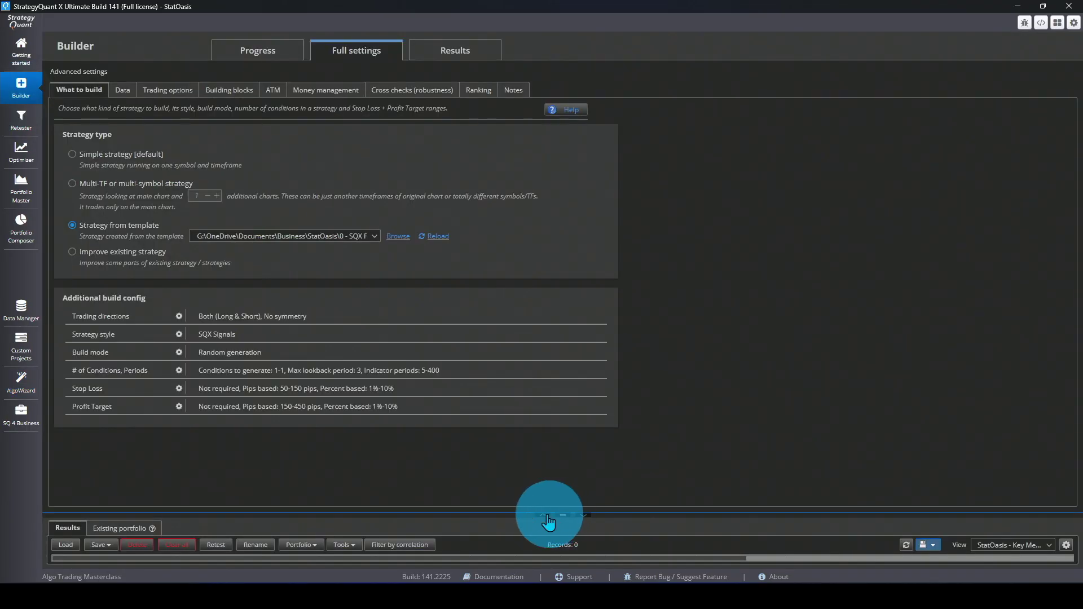
- Review the Builder's backtest data, ranking filters and build settings summary
left_click(126, 93)
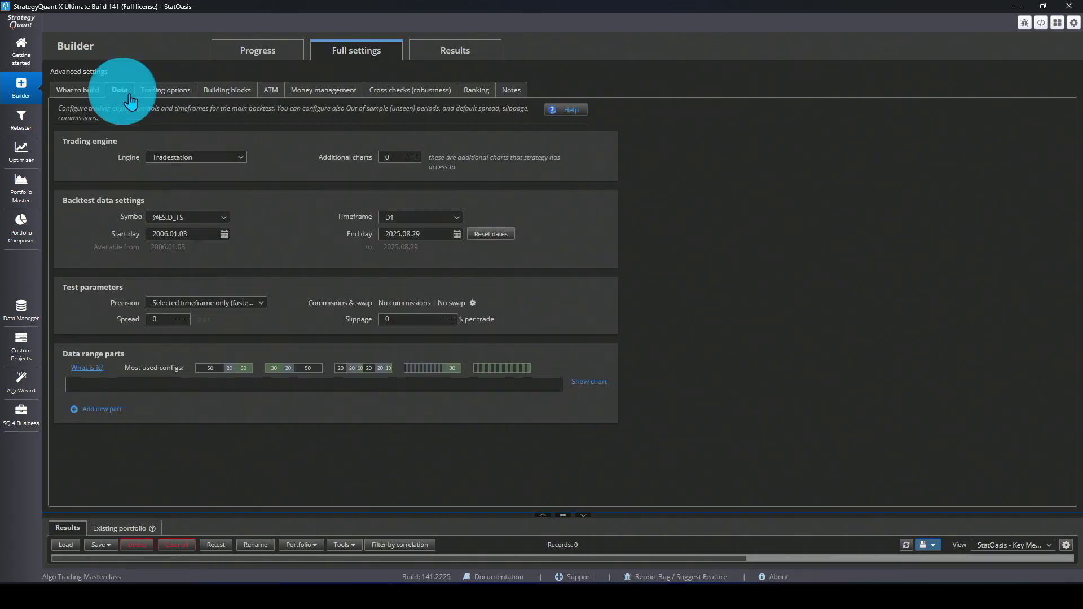
left_click(474, 91)
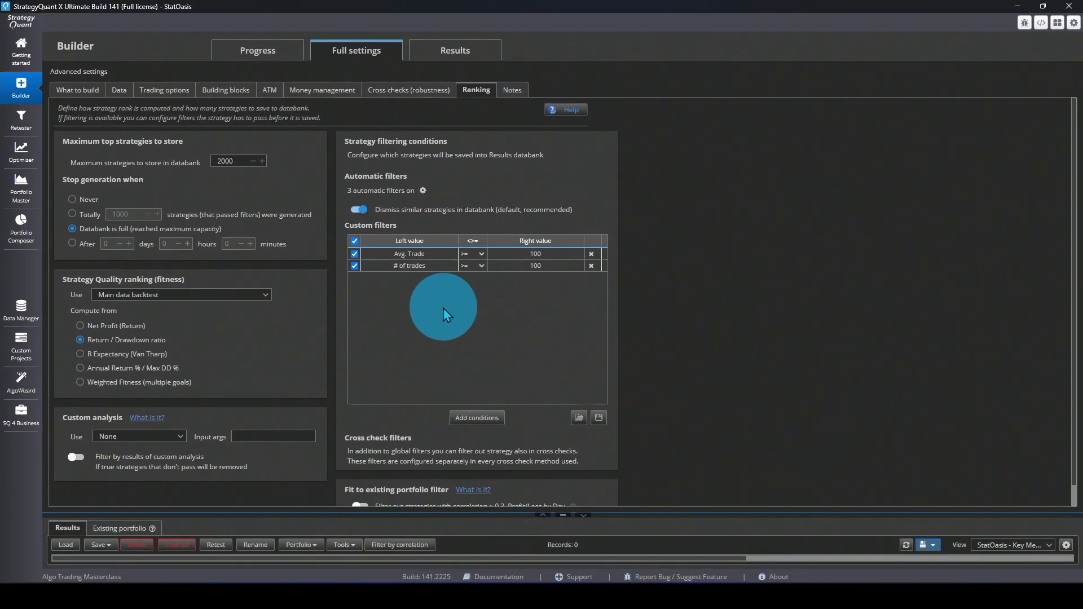
left_click(255, 50)
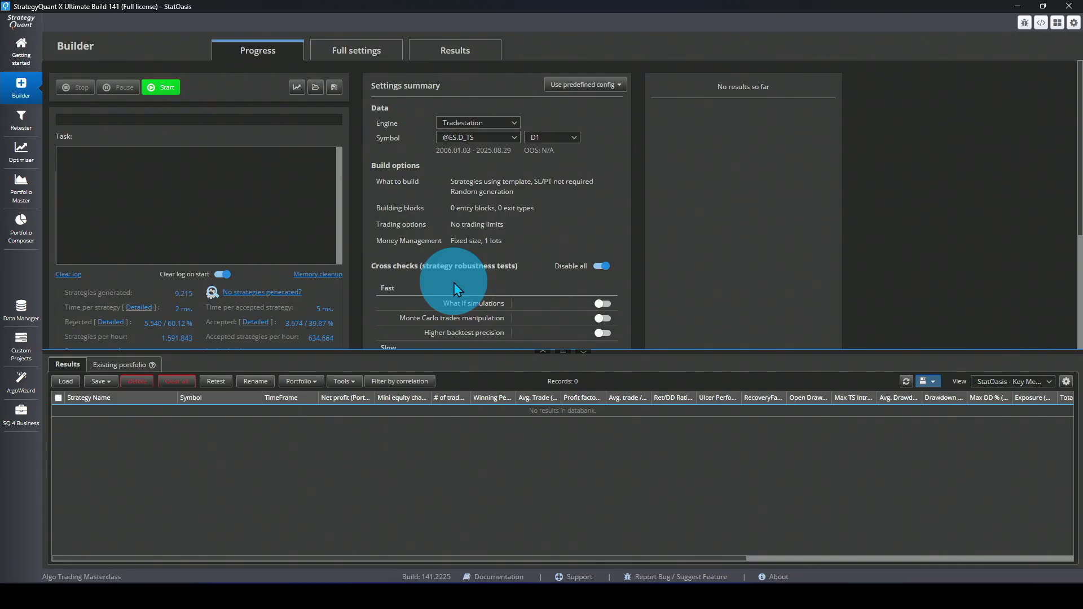
left_click(359, 50)
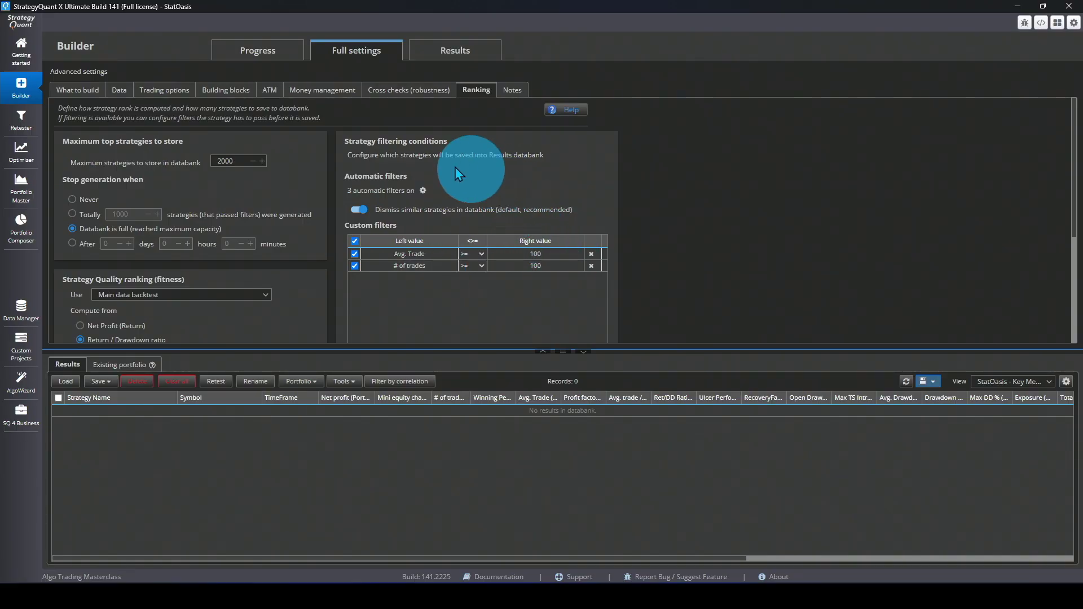
- Start the Builder's strategy generation and select all generated strategies in the results databank
left_click(267, 59)
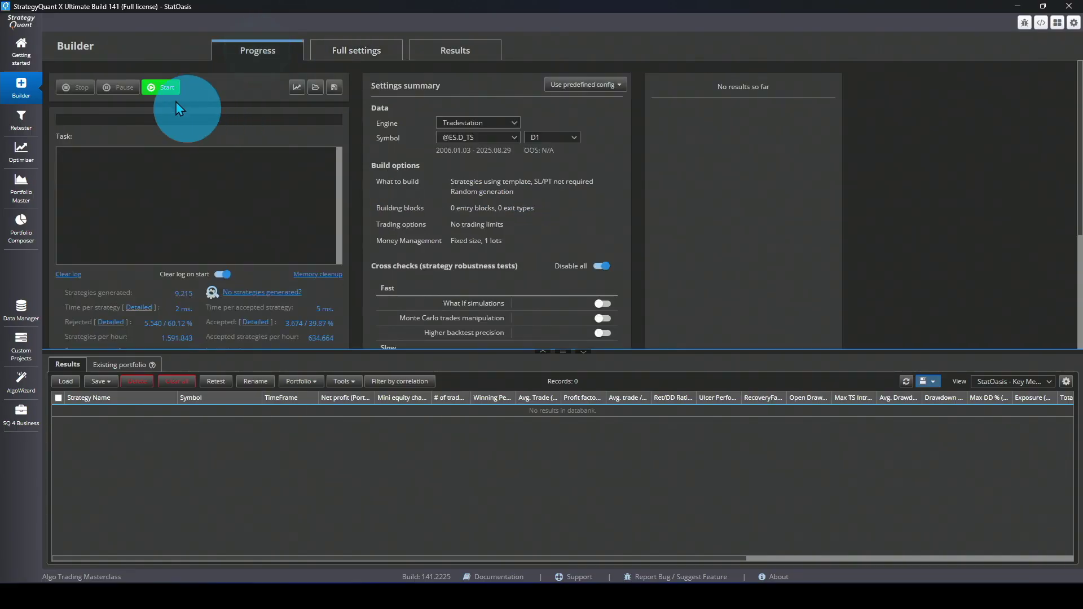
left_click(165, 97)
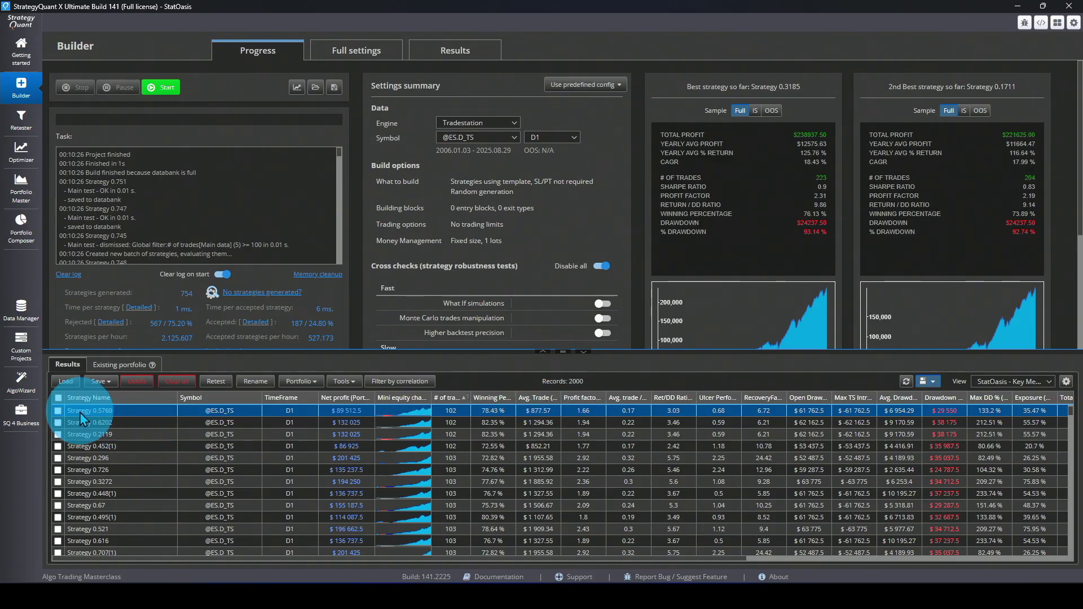
left_click(58, 398)
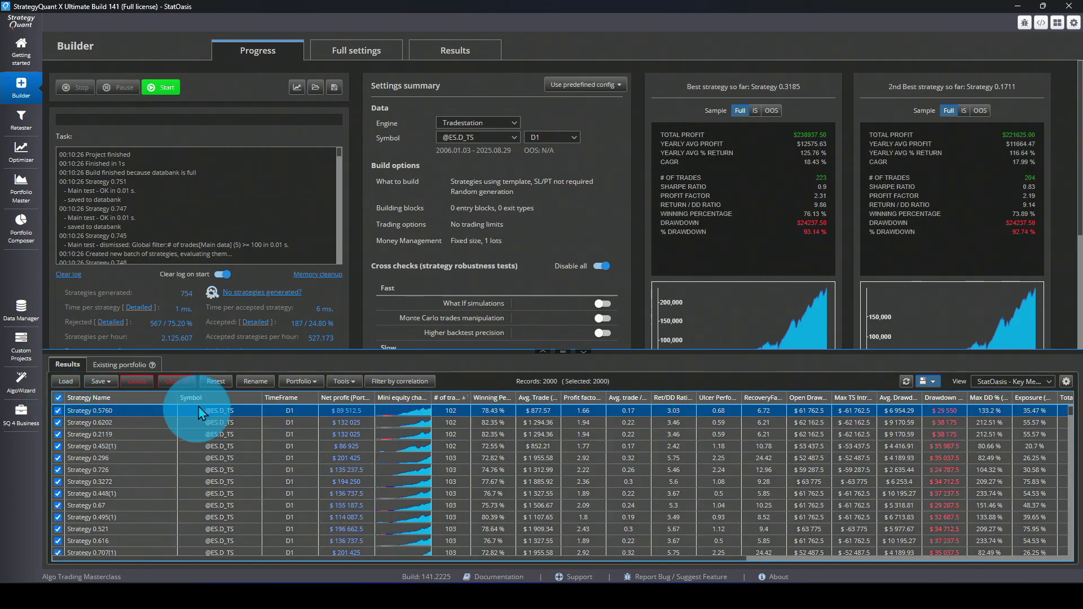
- Rename all selected strategies in the results databank by adding the prefix RSI_
left_click(254, 382)
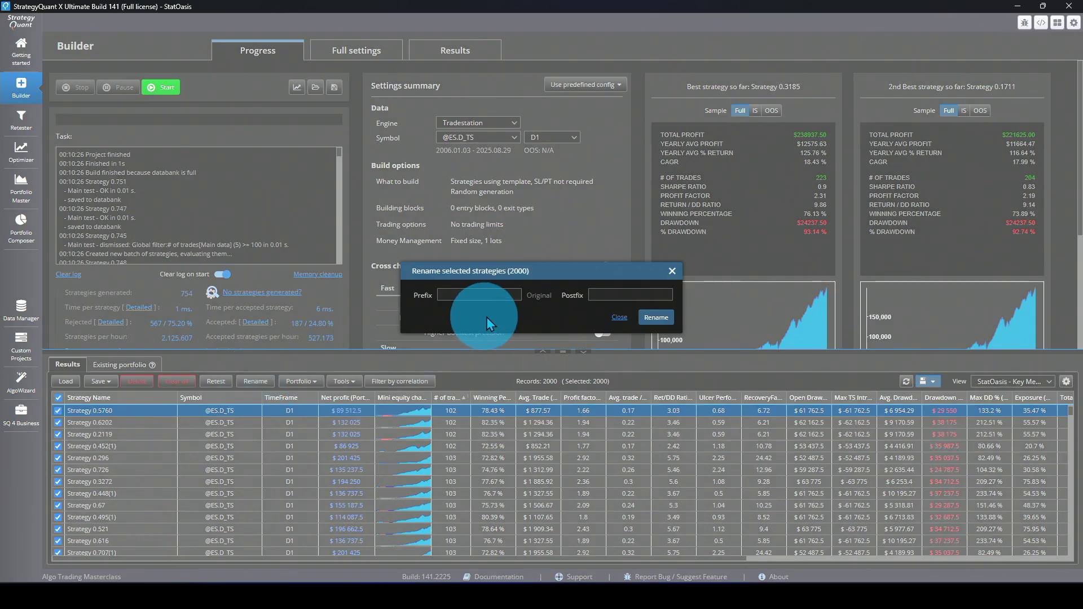
left_click(475, 298)
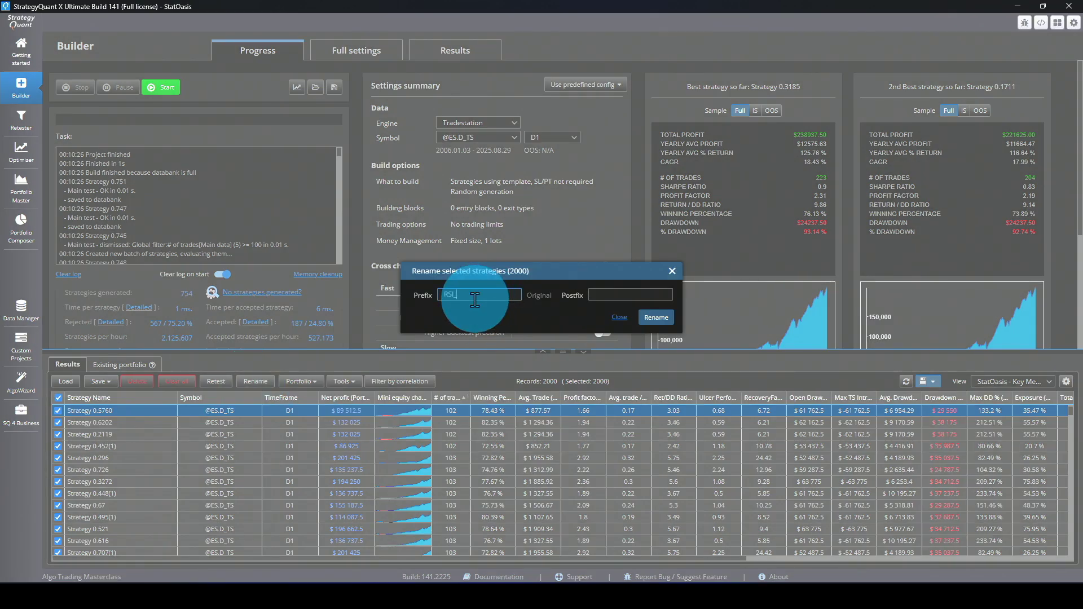
left_click(656, 320)
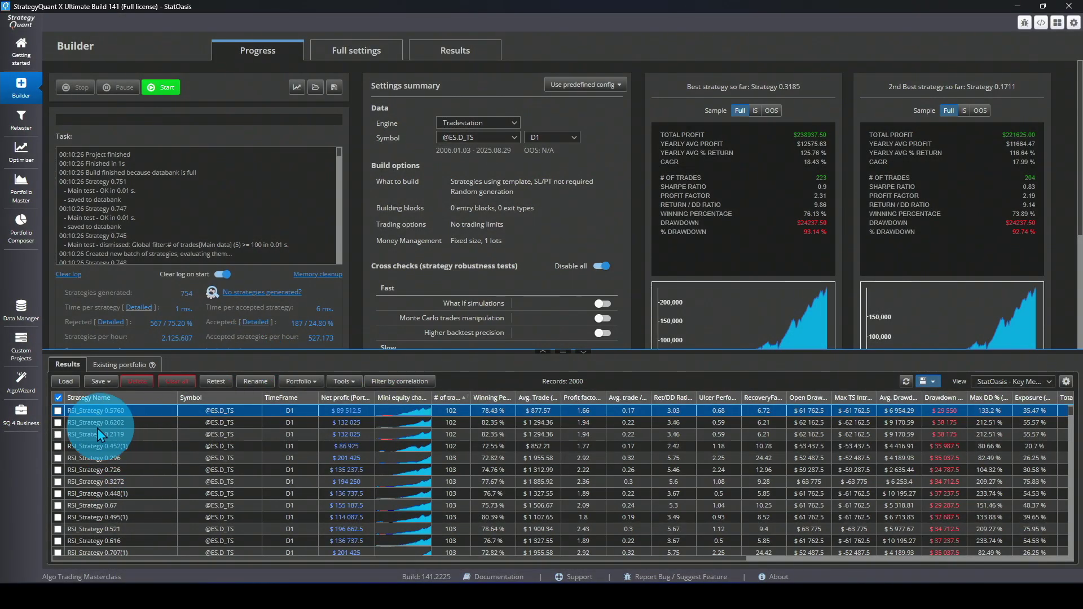
- Copy all the renamed RSI strategies and open the RSI Strategies databank in Portfolio Master
left_click(59, 398)
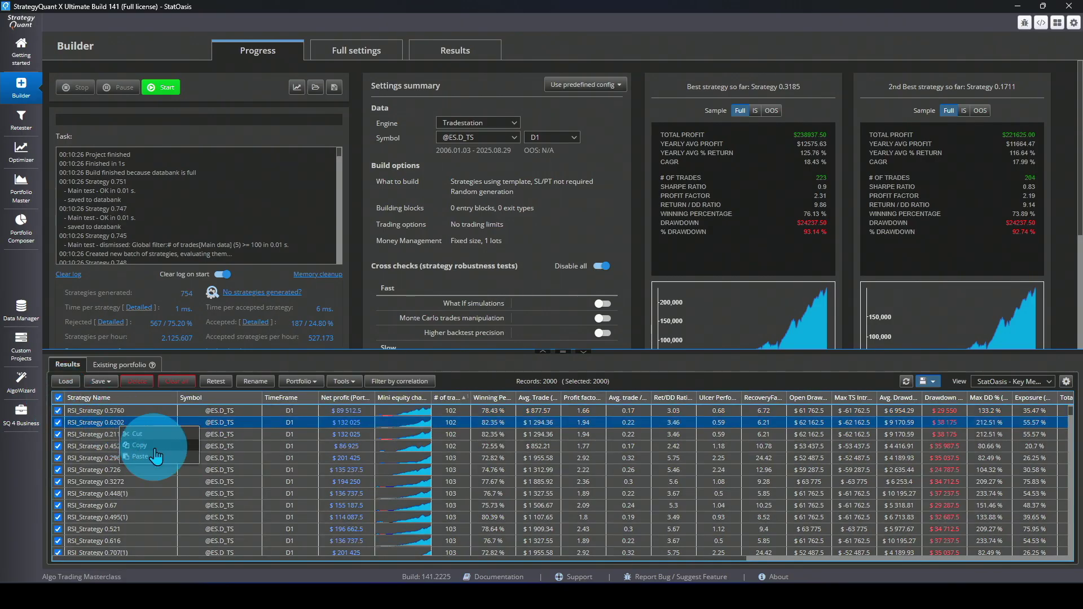
left_click(22, 197)
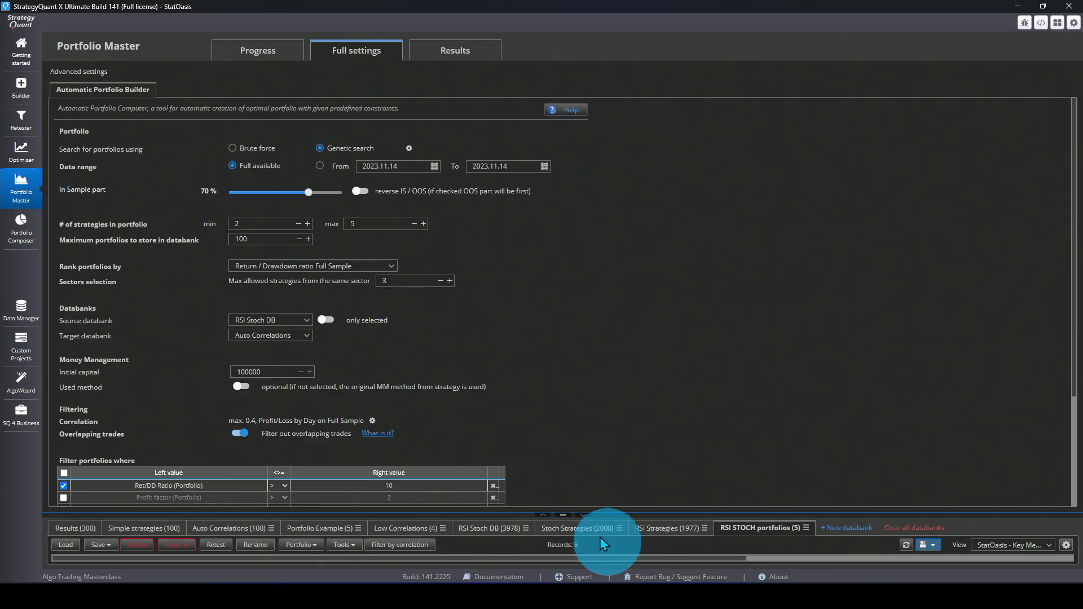
left_click(668, 528)
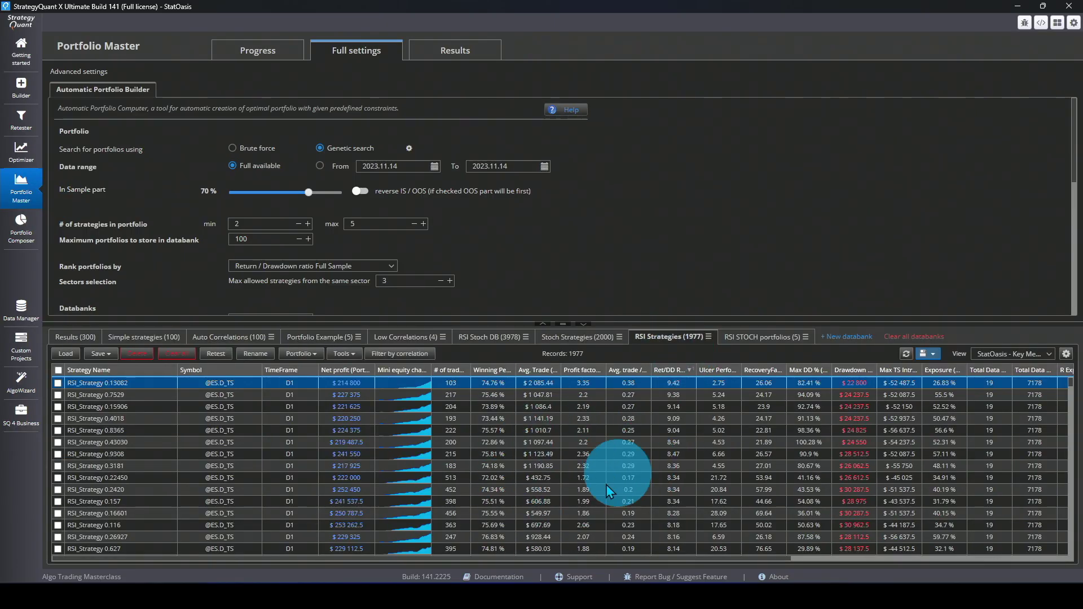
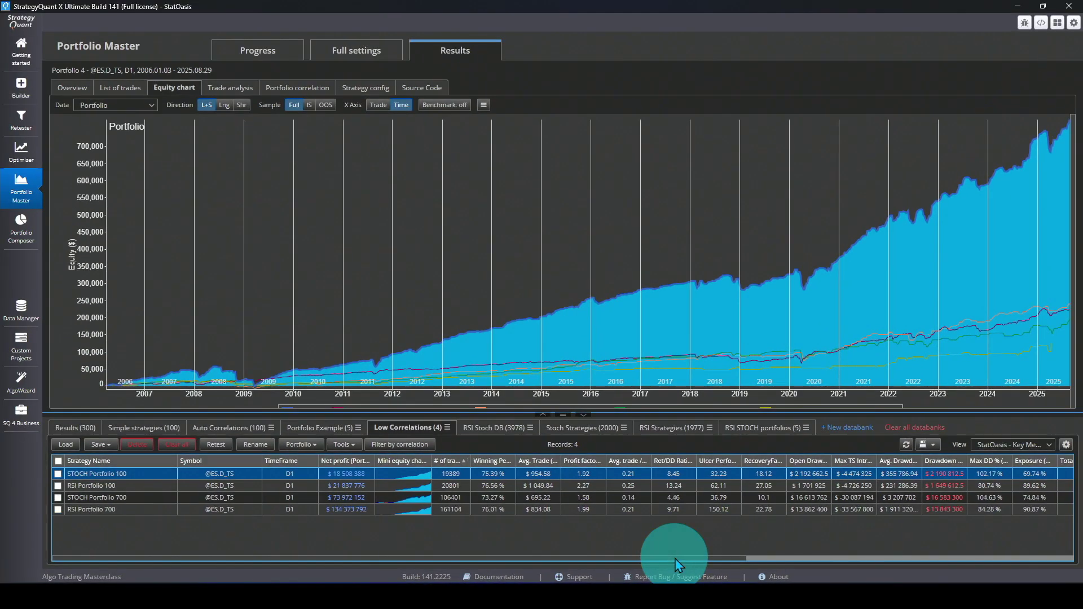
- Show the full-sample stagnation marker on the equity chart and compare STOCH Portfolio 100 with RSI Portfolio 100
left_click_drag(675, 558, 964, 560)
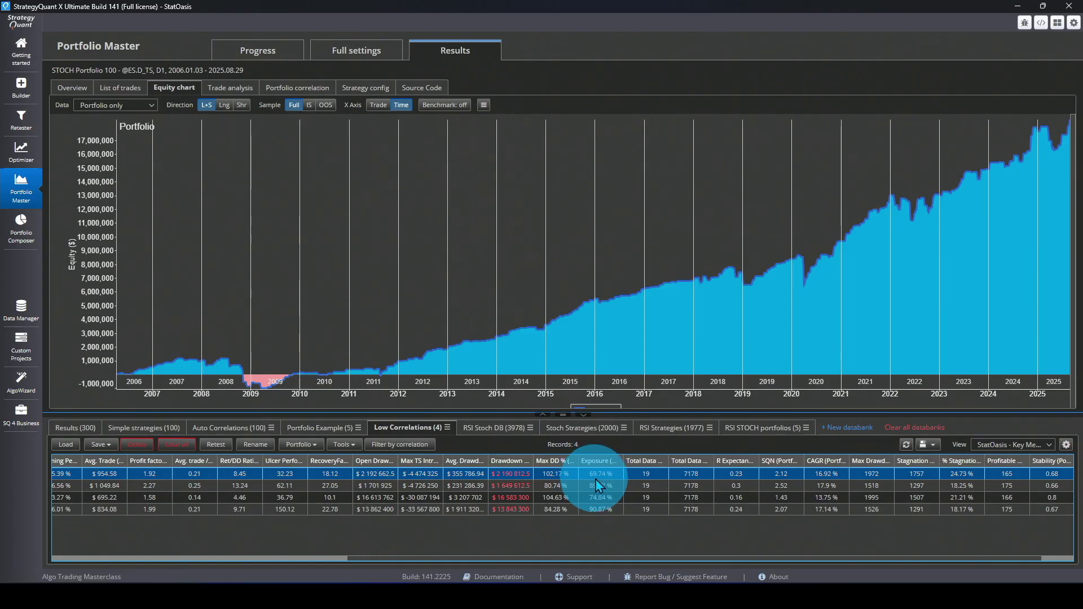
left_click(484, 105)
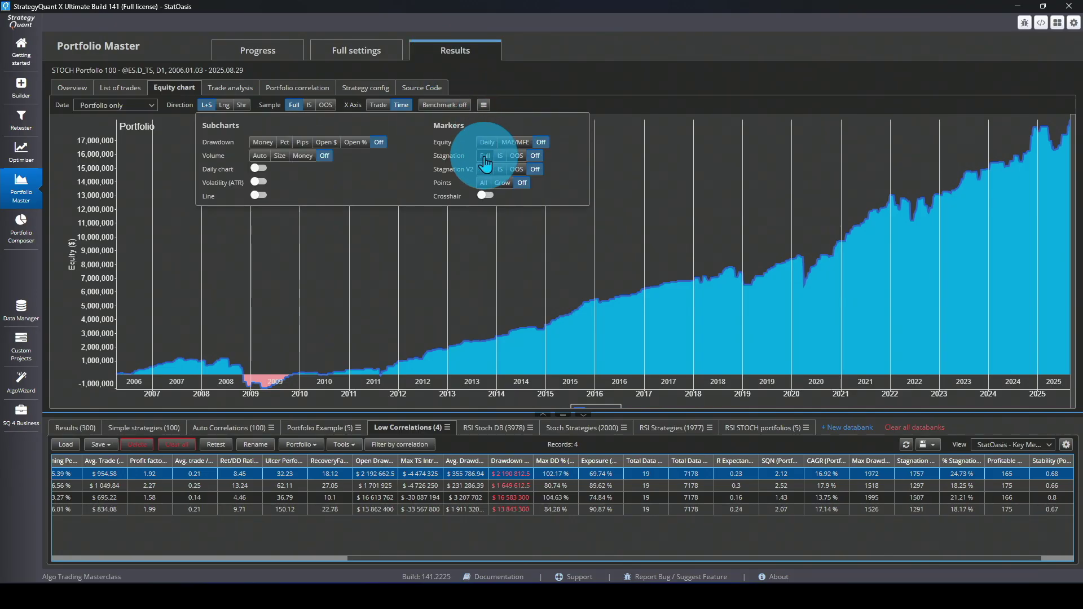
left_click(485, 156)
mouse_move(303, 388)
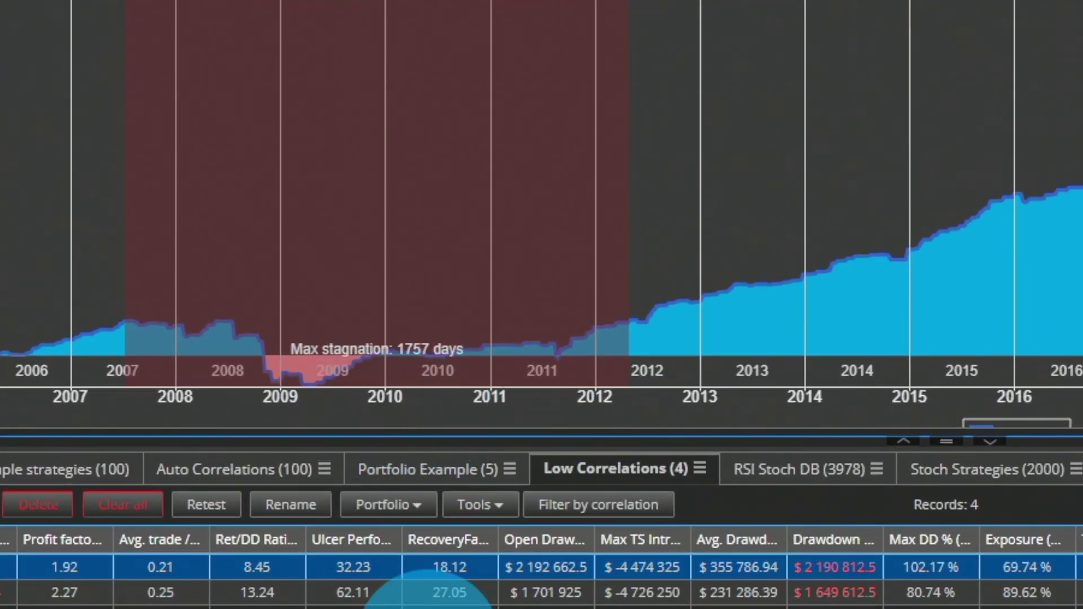
left_click(459, 592)
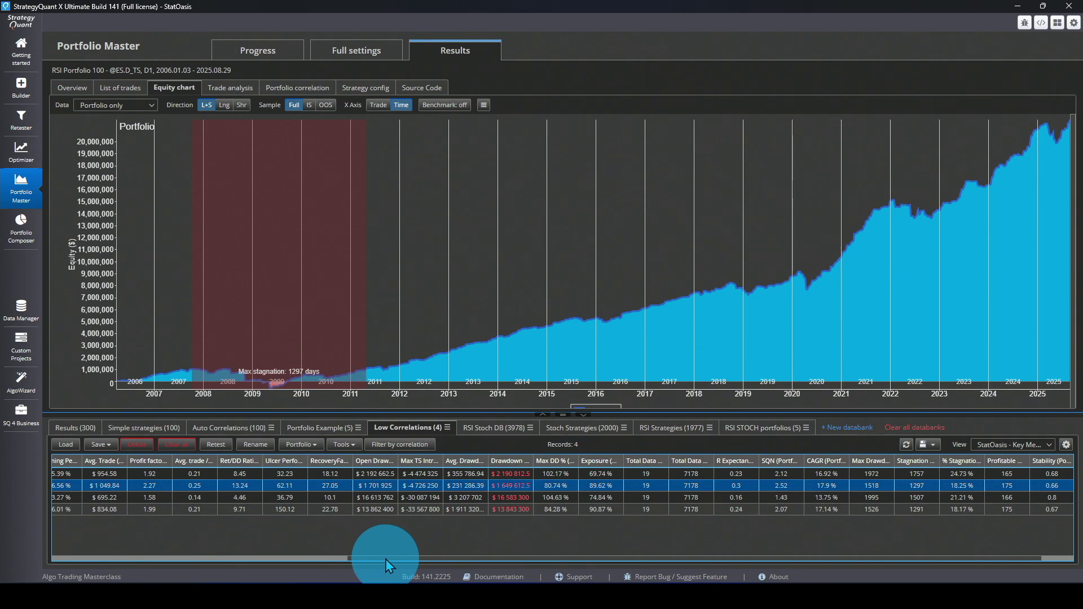
- Compare the return, drawdown and stagnation statistics of the four portfolios in the Low Correlations databank
left_click_drag(385, 559, 36, 550)
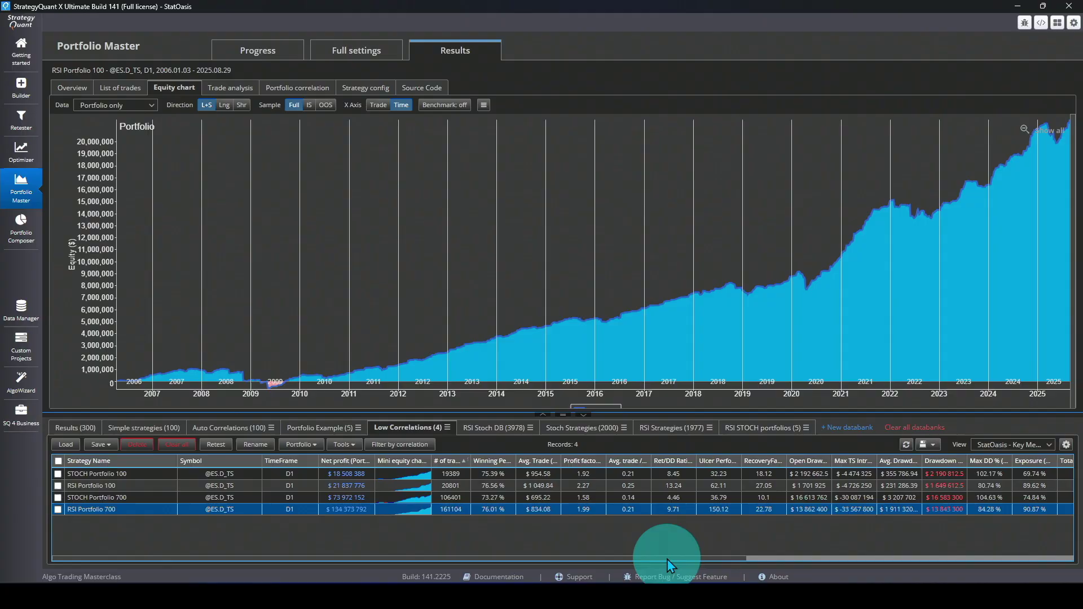
left_click_drag(805, 529, 1082, 526)
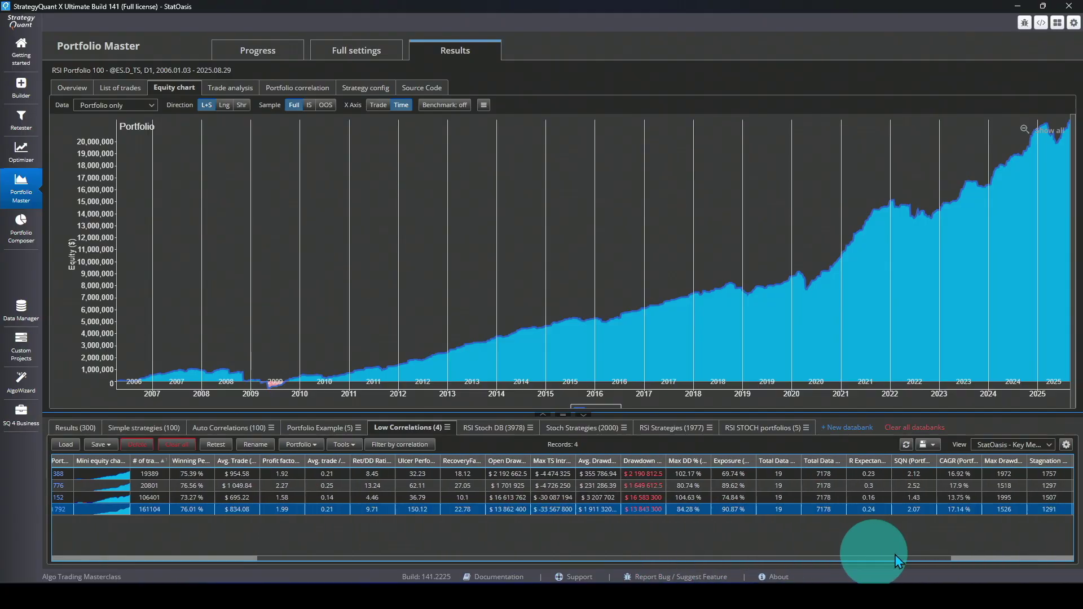
left_click_drag(895, 554, 1021, 555)
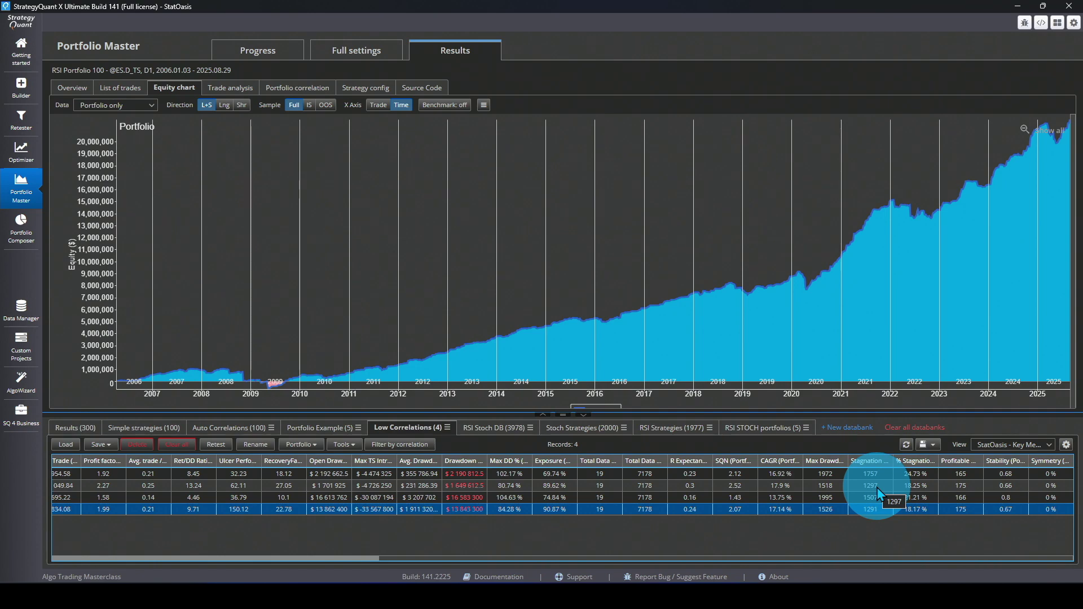
left_click(838, 560)
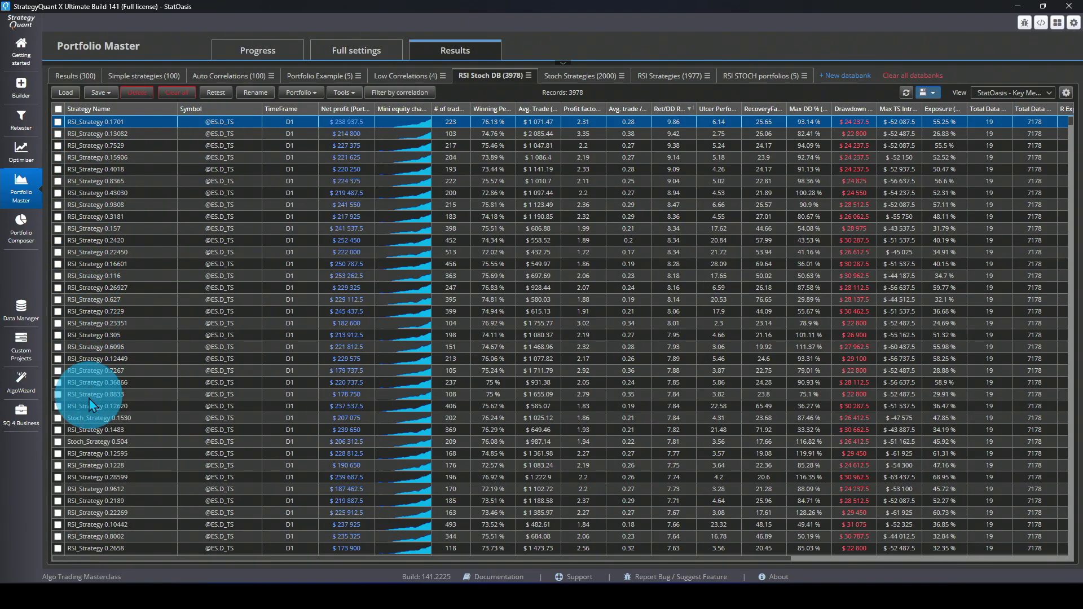
- Pick out Stoch_Strategy 0.1530 and Stoch_Strategy 0.504 among the RSI strategies in the RSI Stoch DB databank
left_click(93, 420)
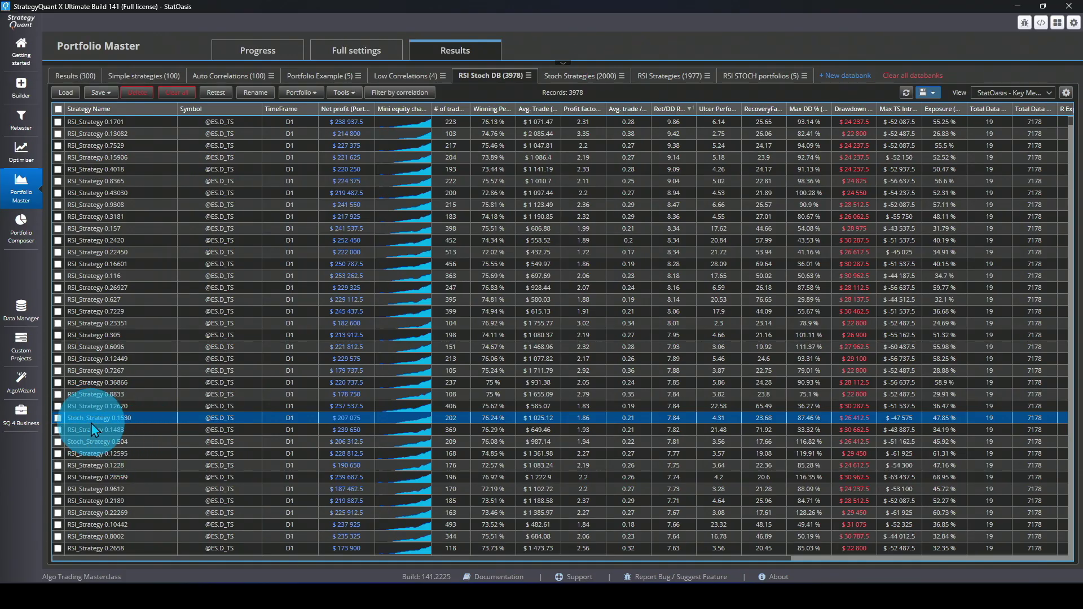
left_click(93, 443)
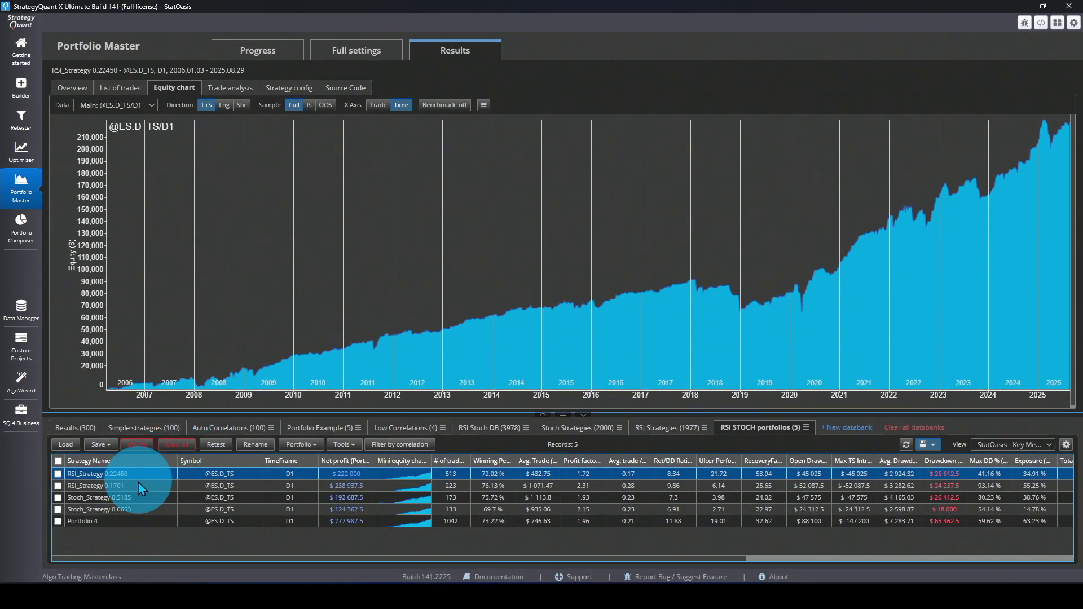
- Review the equity charts in the RSI STOCH portfolios databank, from RSI_Strategy 0.1701 to Portfolio 4, and compare their drawdown and stagnation statistics
left_click(189, 380)
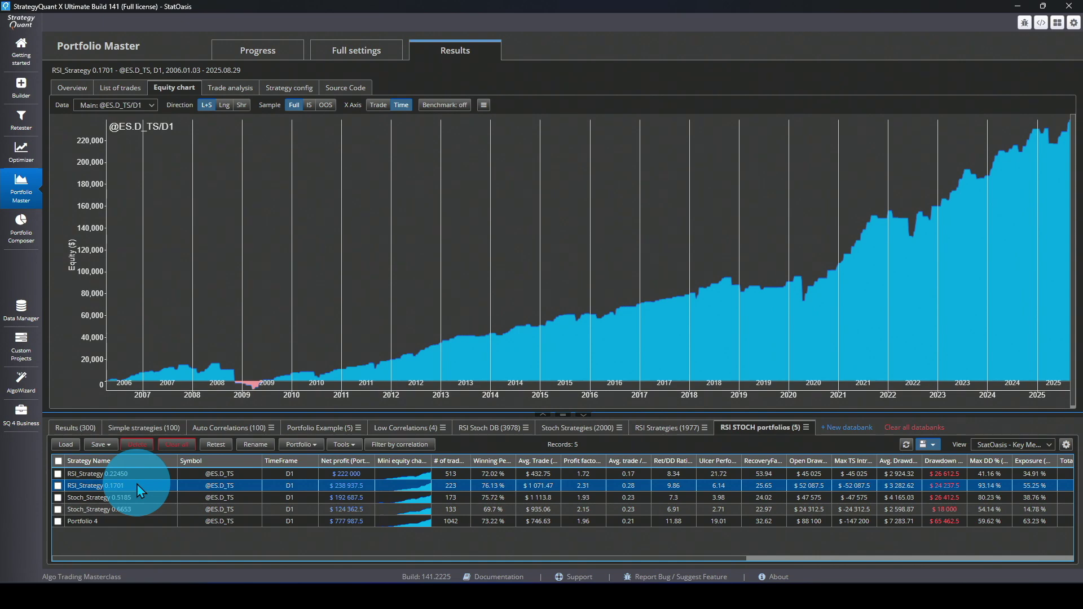
key("Down")
key("Down")
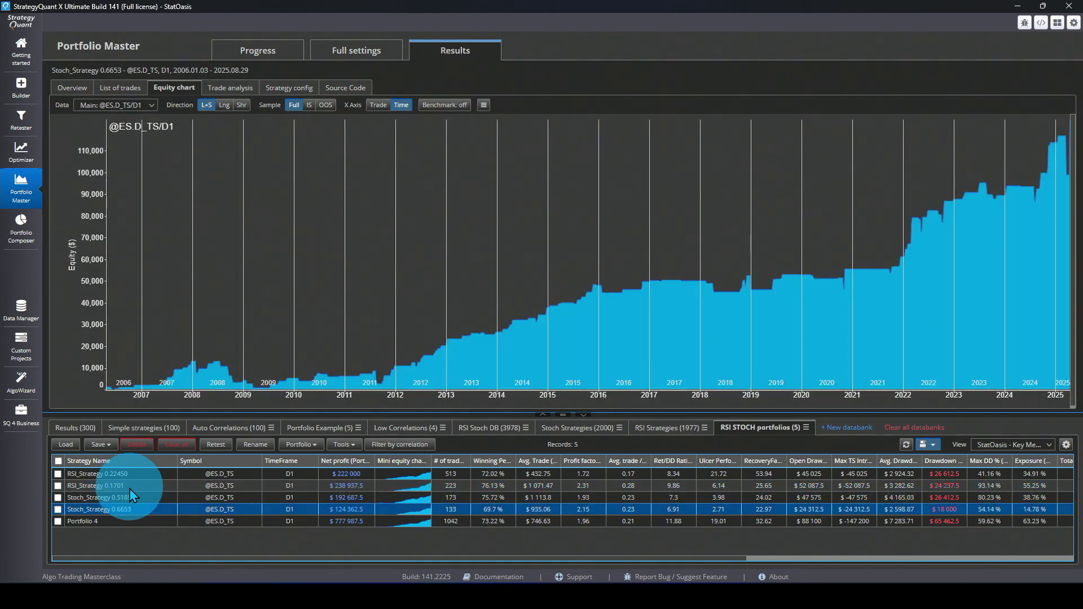
key("Down")
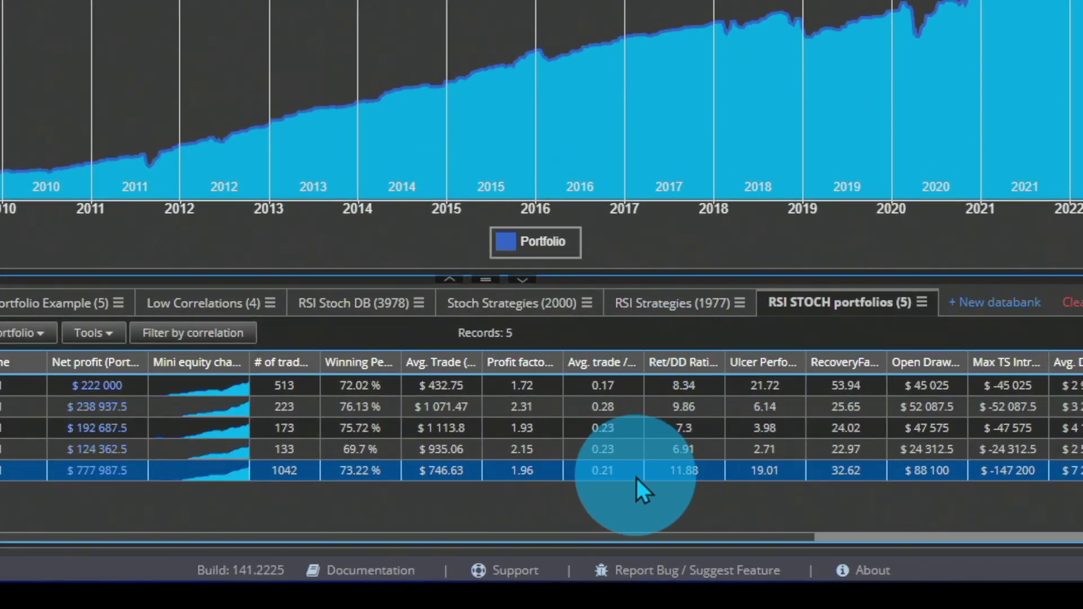
left_click_drag(371, 537, 1035, 540)
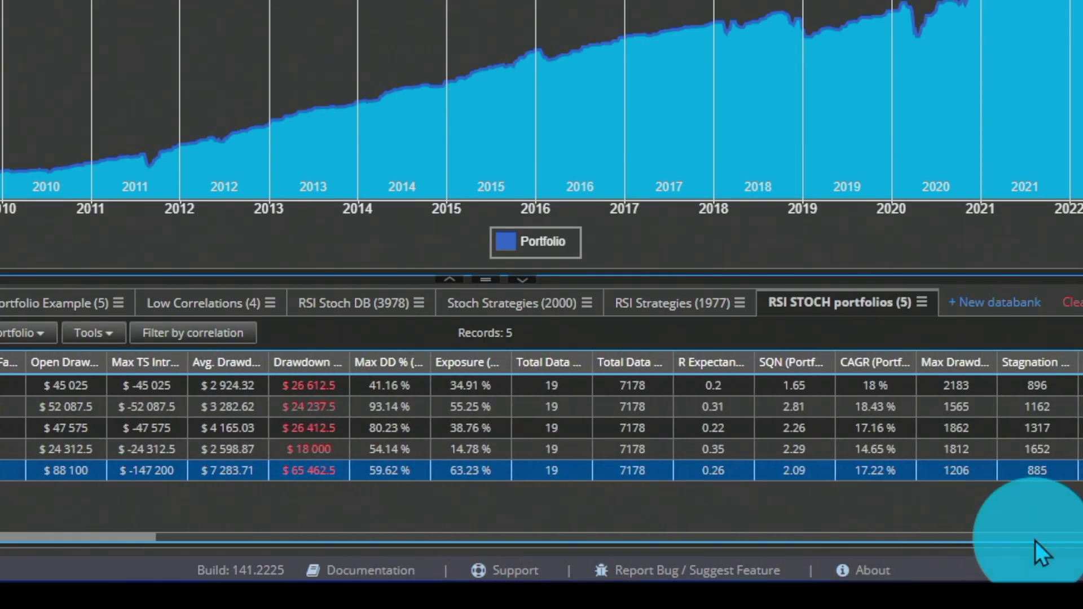